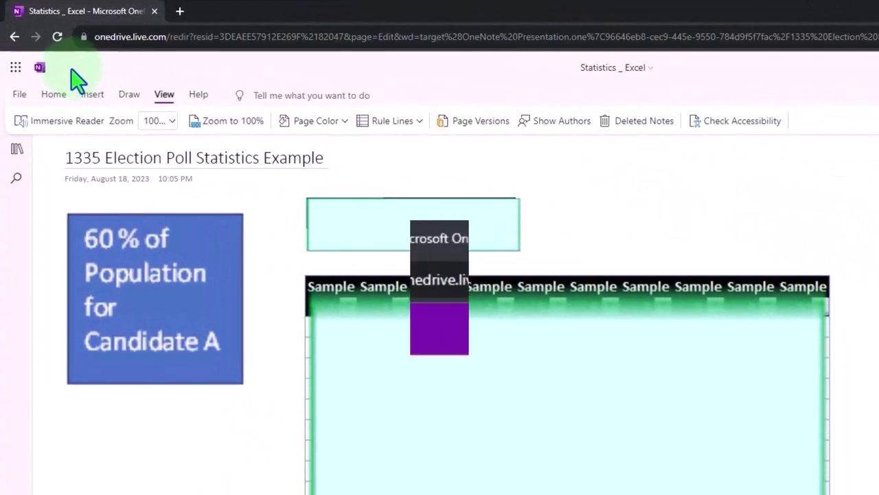
Open the 1000 Introduction page from the OneNote and Excel transcripts section in Immersive Reader
click(17, 149)
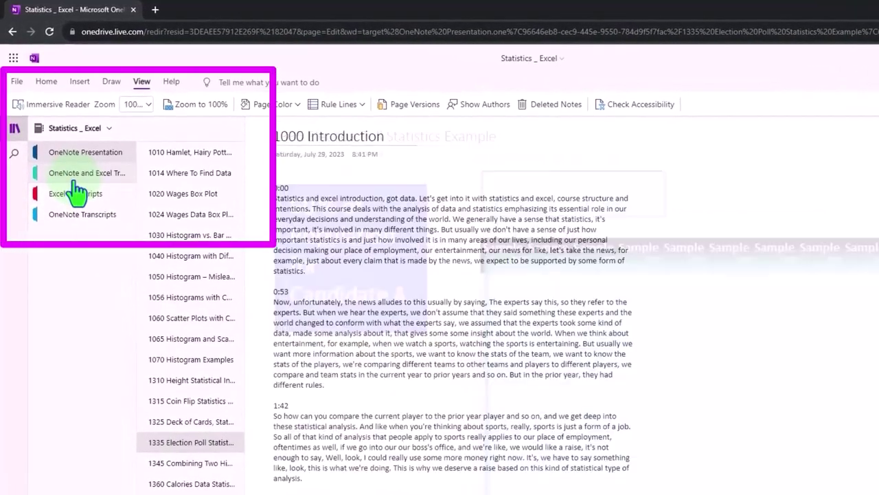
click(75, 178)
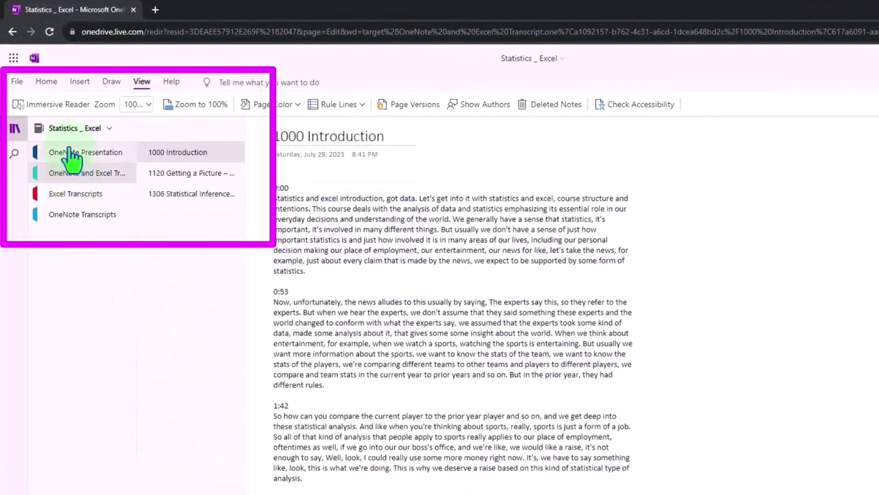
click(58, 108)
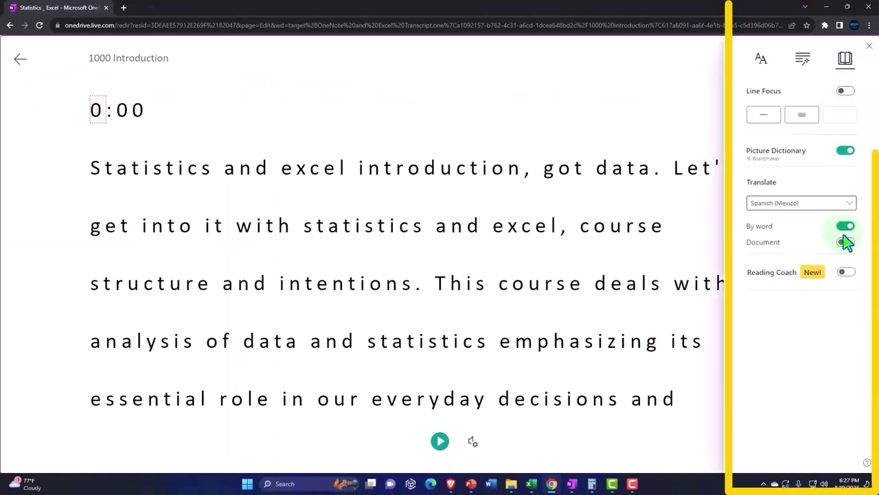
Turn on Spanish (Mexico) whole-document translation in Immersive Reader and scroll through the translated text
click(844, 244)
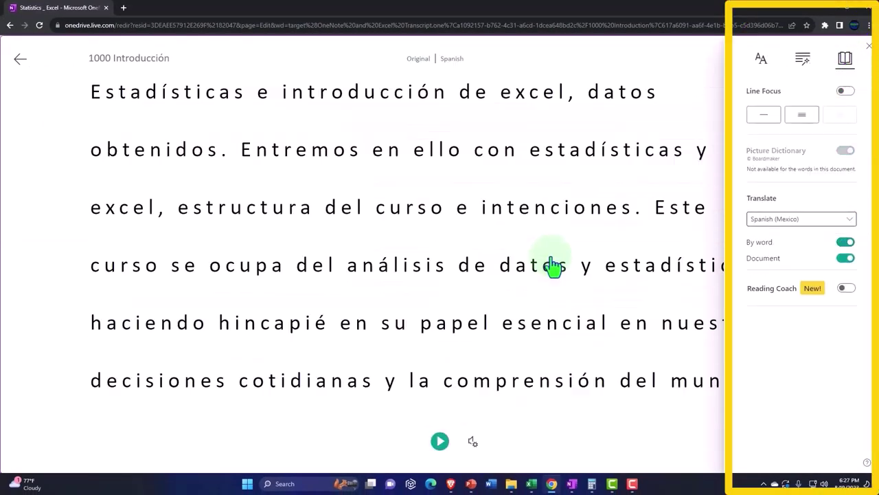
scroll(553, 268, down, 2)
scroll(522, 309, down, 1)
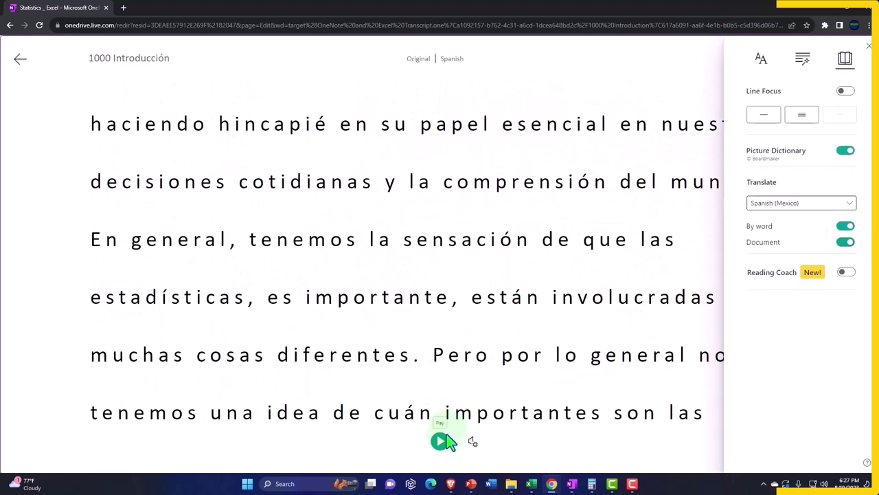
scroll(529, 402, down, 3)
scroll(529, 402, down, 3)
scroll(533, 397, down, 3)
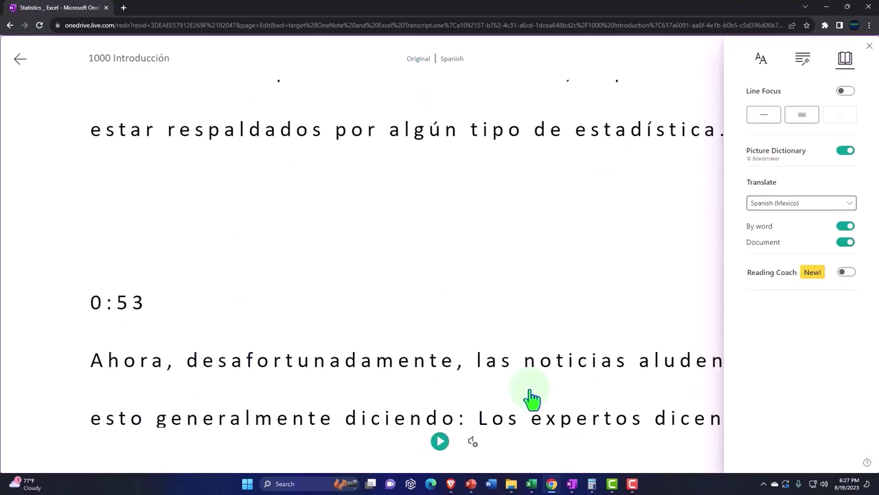
scroll(533, 397, down, 3)
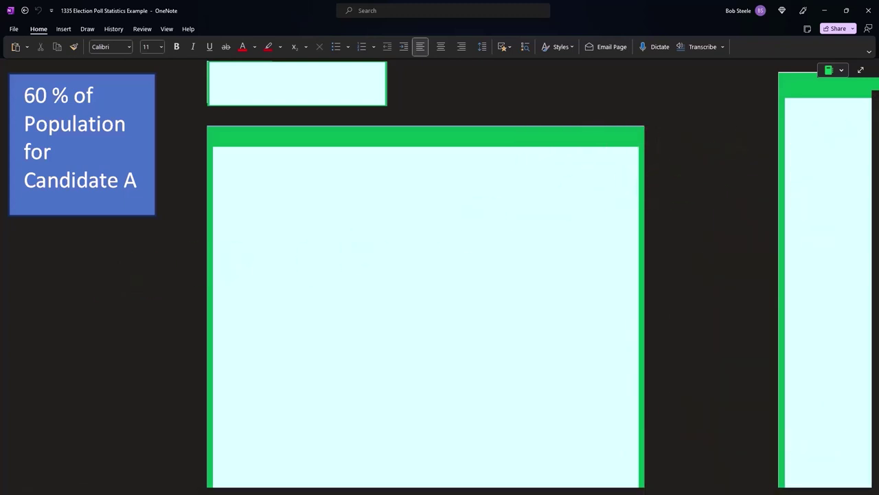
Move the calculator showing 0.0192307692307692 to the lower left and select the large green cover picture
drag(597, 173, 107, 257)
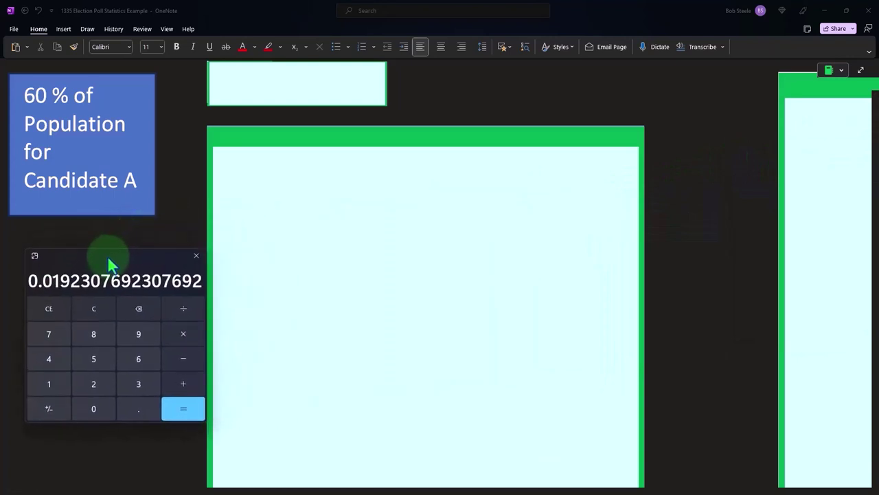
click(326, 185)
click(326, 185)
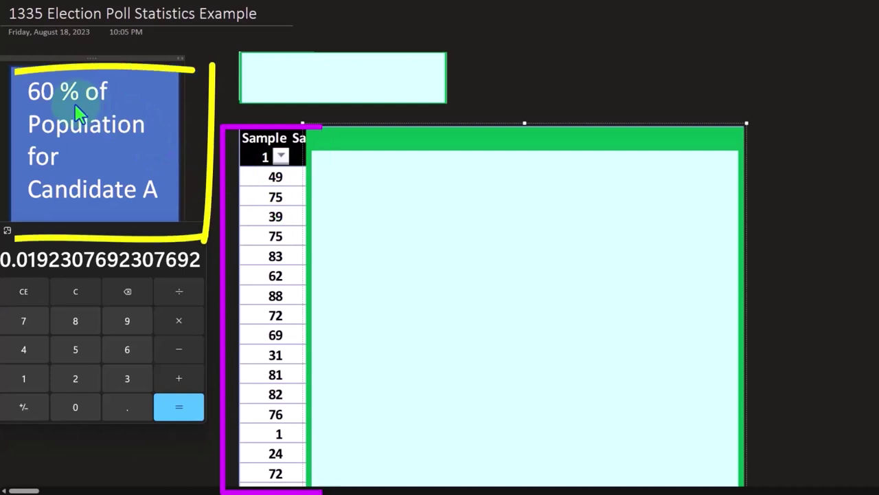
Select the small cyan box above the table and open its embedded cell, revealing =RANDBETWEEN(1,100)
click(292, 81)
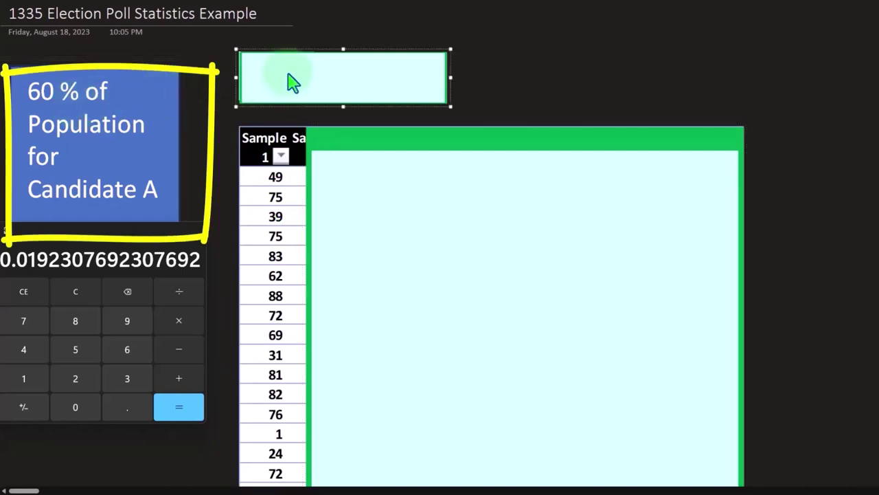
double_click(292, 82)
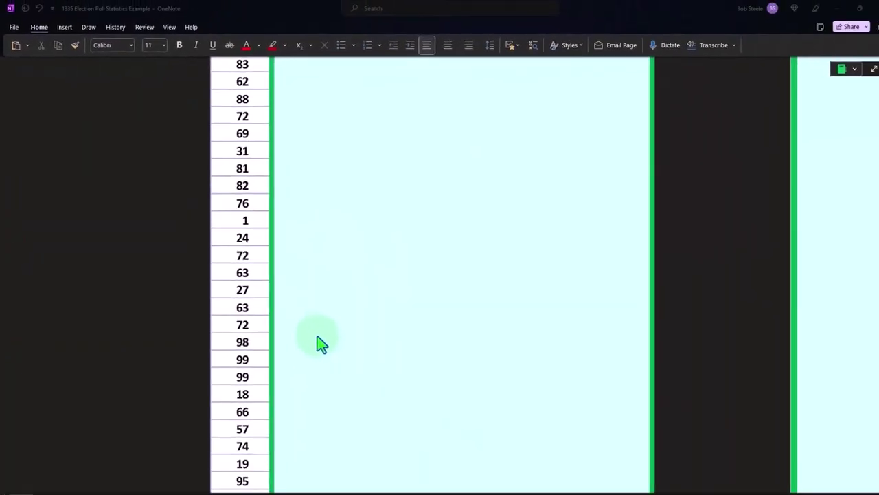
Scroll back up to show the page title, =RANDBETWEEN(1,100) formula and full Sample 1–10 table
scroll(314, 339, up, 3)
scroll(314, 339, up, 2)
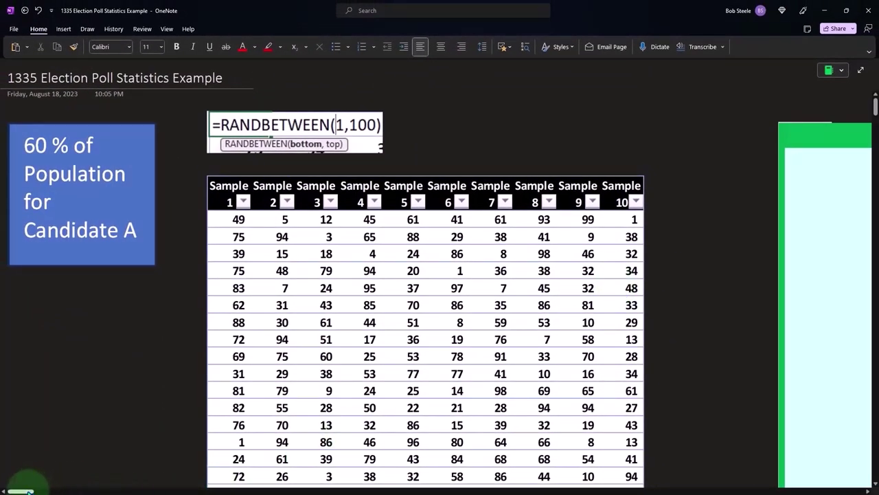
Drag the cyan cover off the second Sample 1–10 table, revealing its first row 59, 62, 43, 51
drag(28, 490, 51, 489)
drag(360, 116, 358, 161)
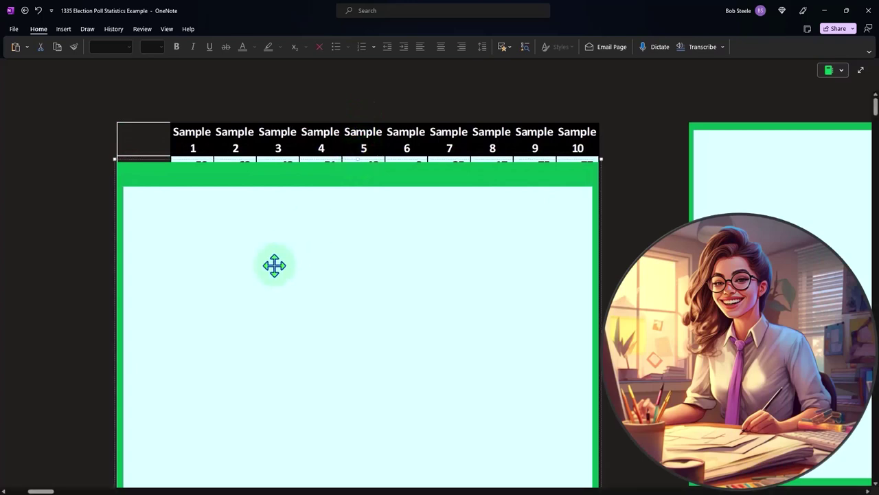
scroll(61, 489, left, 10)
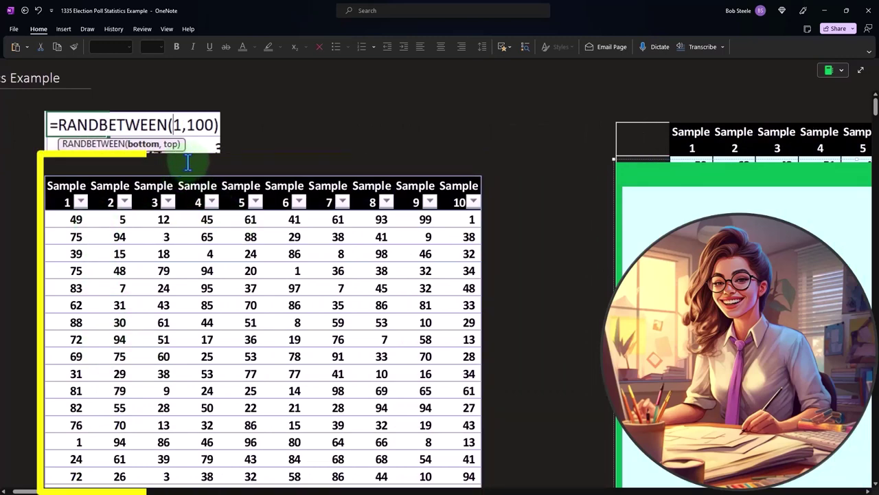
scroll(28, 486, right, 10)
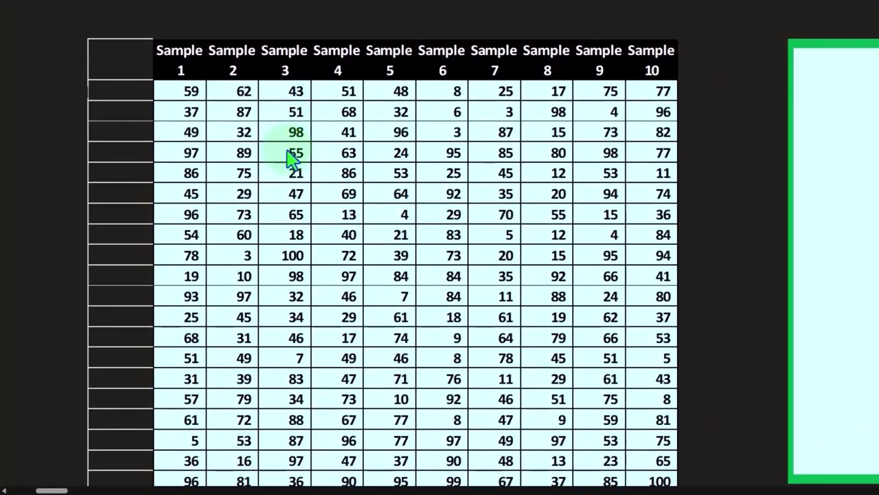
Scroll down to the For A 102 and Not A 48 of 150 summary rows with their COUNTIF formulas
scroll(288, 158, down, 5)
scroll(291, 158, down, 4)
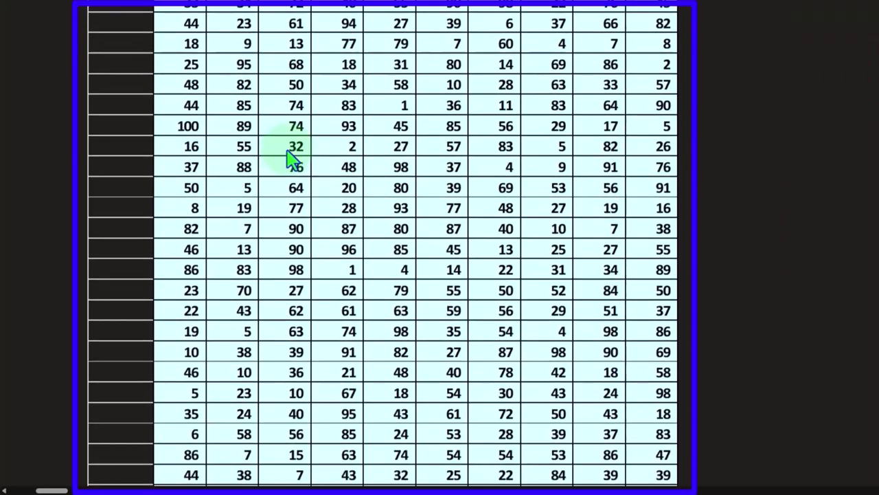
scroll(293, 157, down, 4)
scroll(294, 155, down, 5)
scroll(294, 155, down, 6)
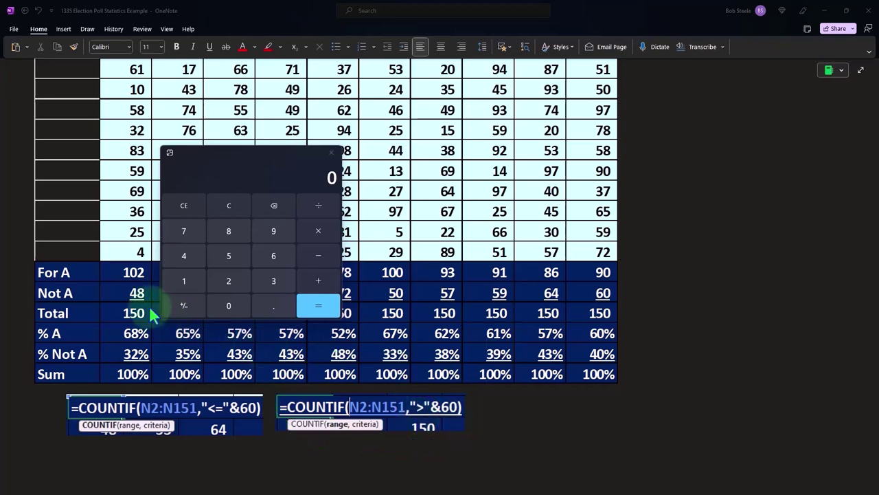
Move the calculator off the 68% and 32% cells, then compute 102/150 and 48/150 (0.32)
drag(220, 155, 151, 333)
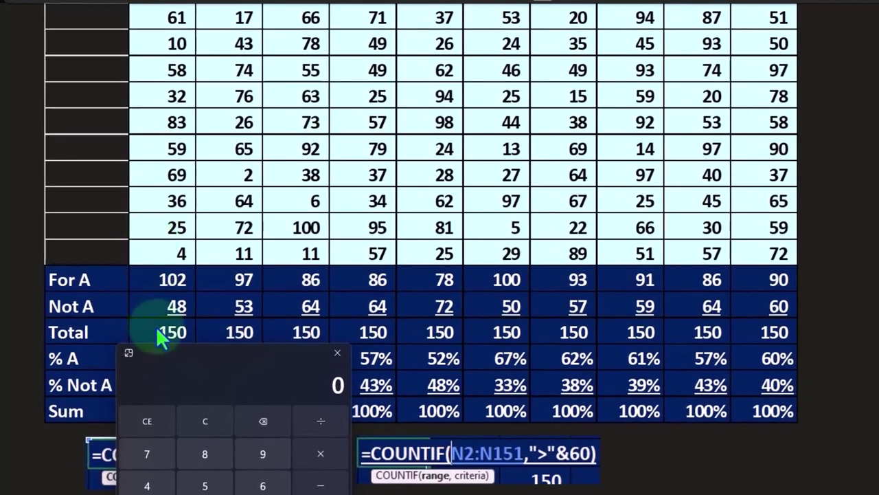
drag(160, 354, 243, 236)
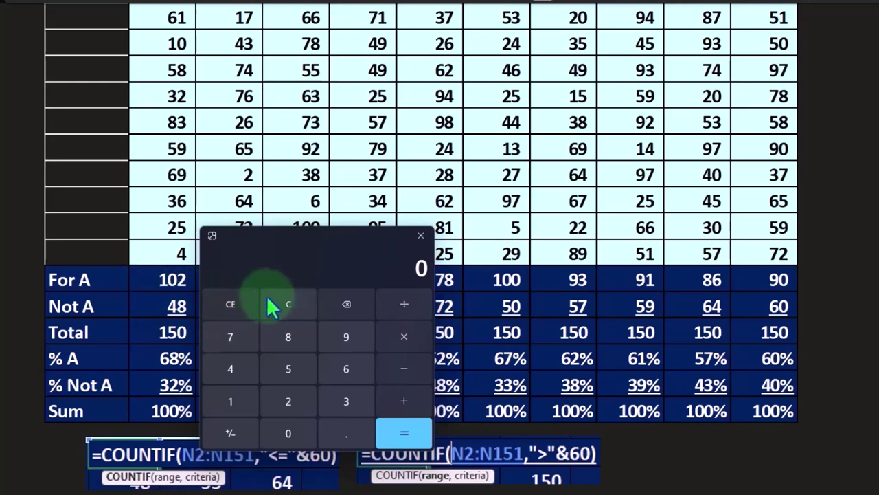
text(102)
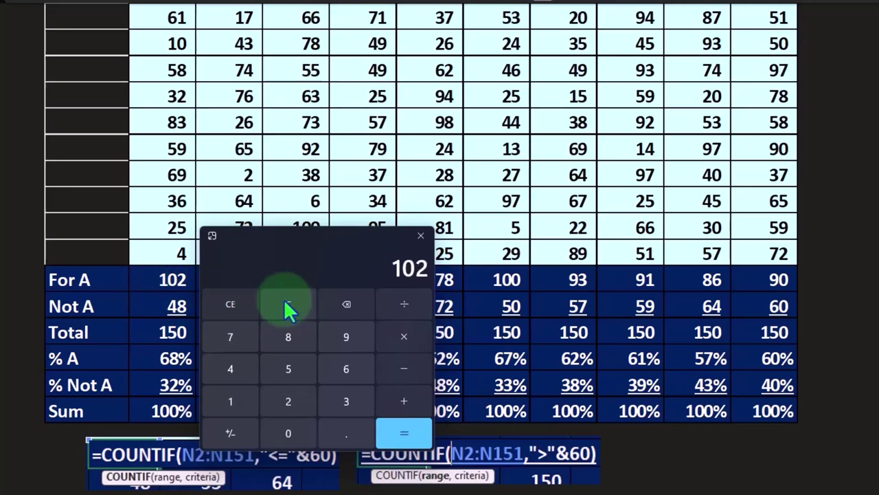
text(/150)
key(Return)
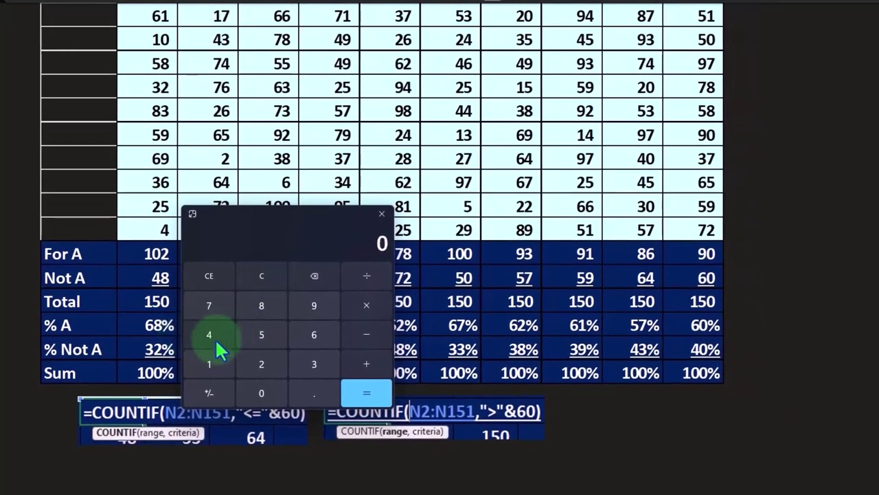
text(48/)
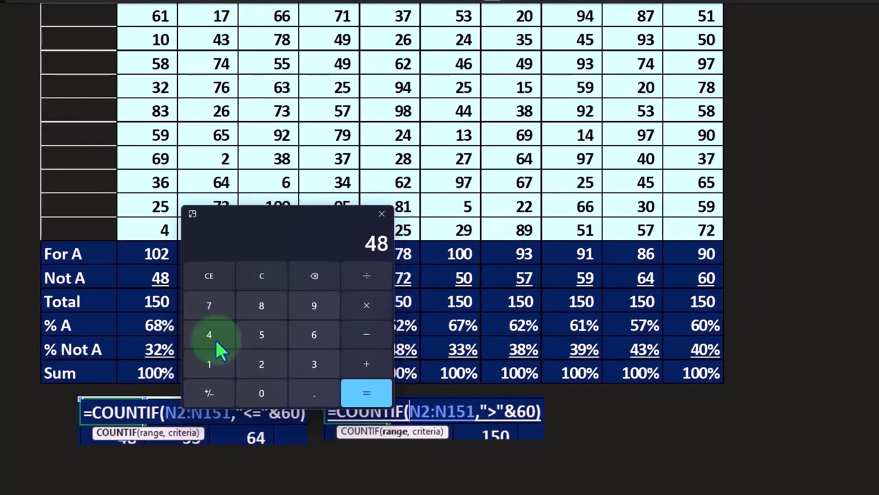
text(150)
key(Return)
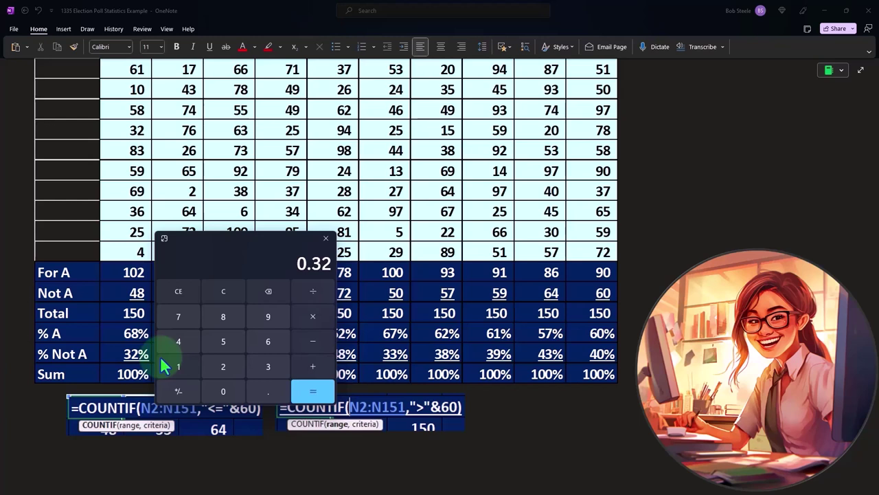
Slide the calculator right and down, clear of the For A, Not A and percentage summary rows
drag(215, 250, 266, 256)
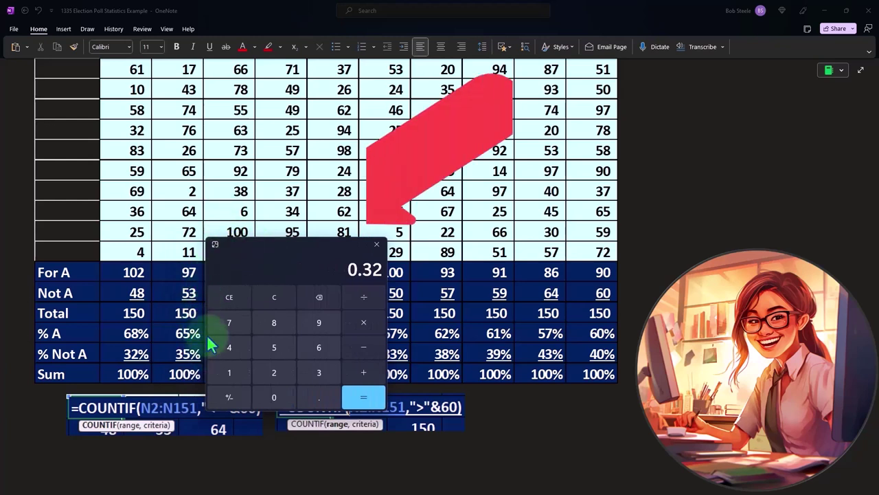
drag(247, 255, 304, 249)
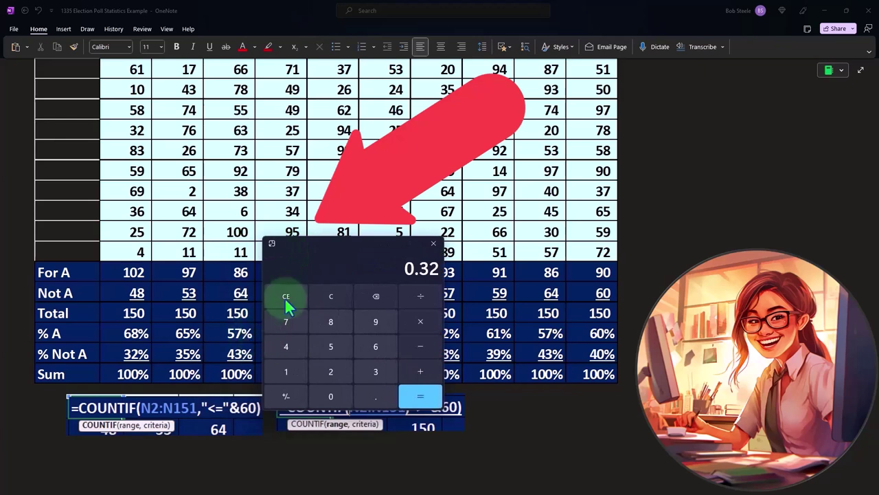
drag(335, 251, 475, 253)
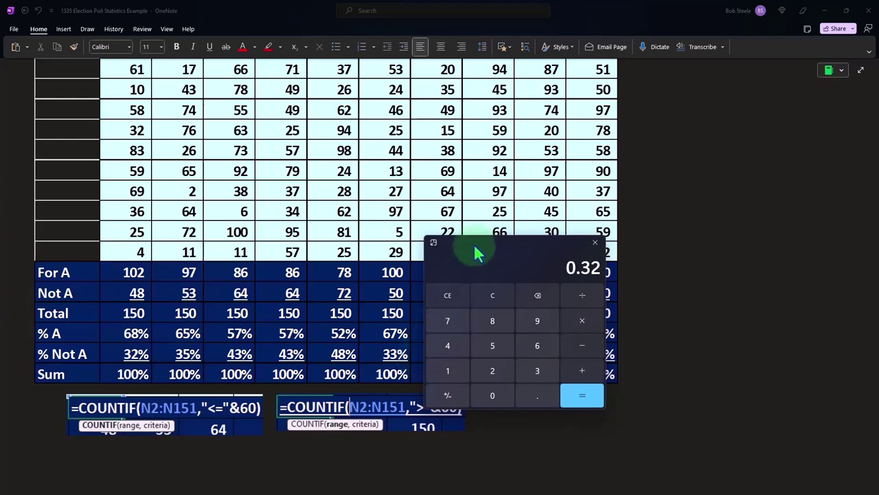
mouse_move(486, 252)
mouse_down()
mouse_move(498, 354)
mouse_move(567, 361)
mouse_up()
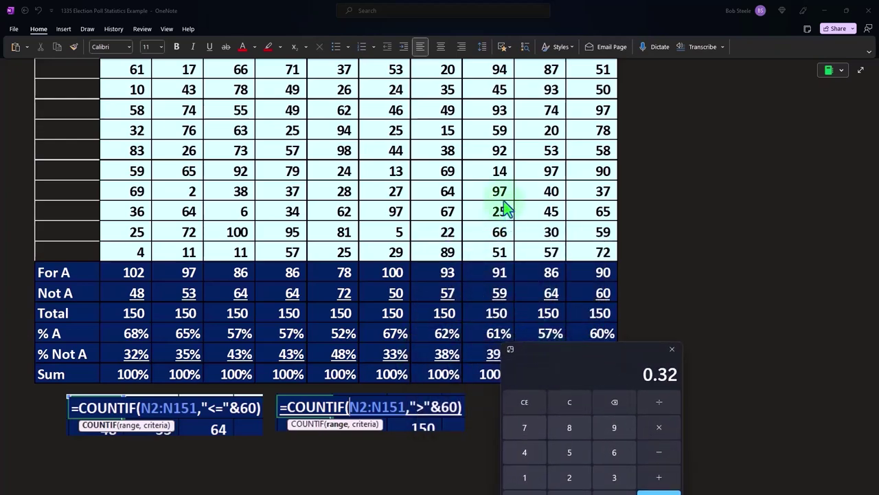
Scroll the poll page to review the summary rows and the columns of sample values
scroll(514, 232, up, 5)
scroll(517, 237, up, 10)
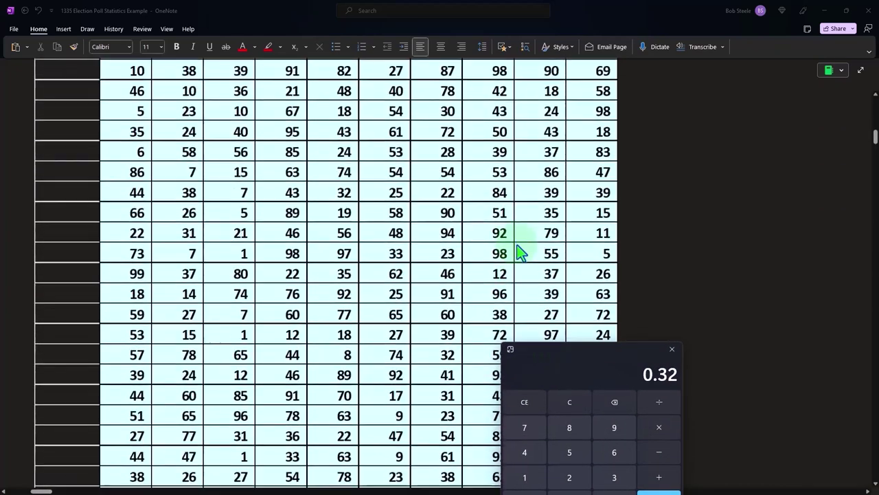
scroll(520, 254, down, 5)
scroll(520, 251, down, 8)
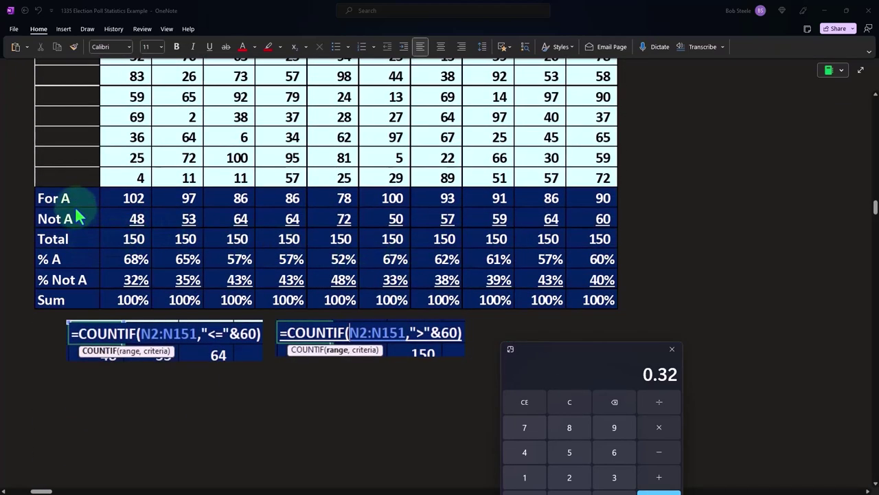
click(71, 246)
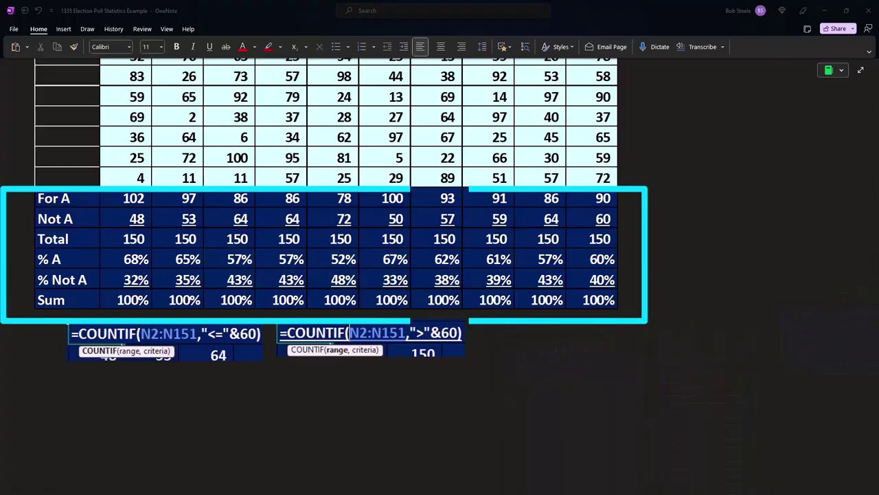
scroll(715, 326, up, 5)
Scroll to the top of the tables and narrow the green cover picture to reveal the % A table
scroll(717, 327, up, 5)
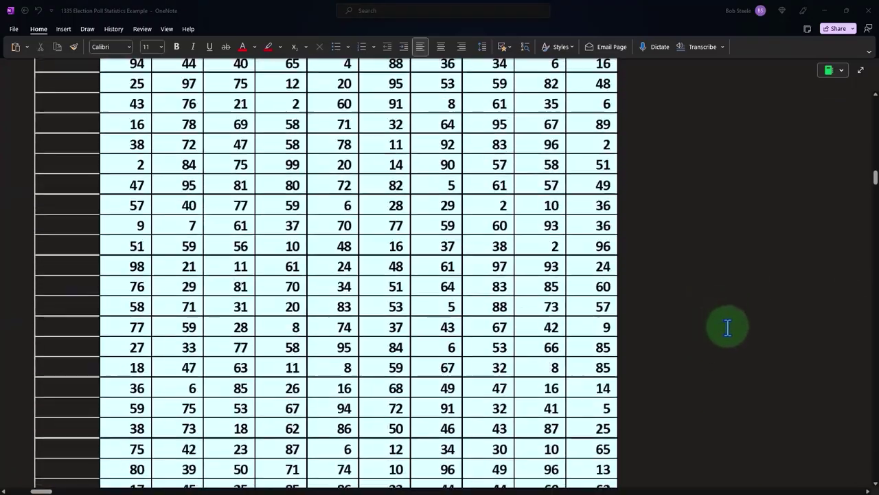
scroll(721, 328, up, 5)
scroll(729, 330, up, 5)
scroll(729, 328, up, 5)
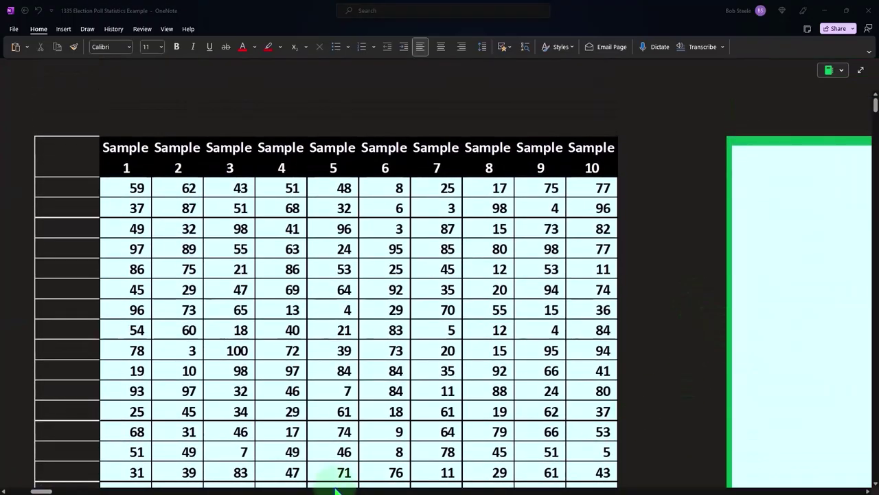
drag(48, 491, 60, 491)
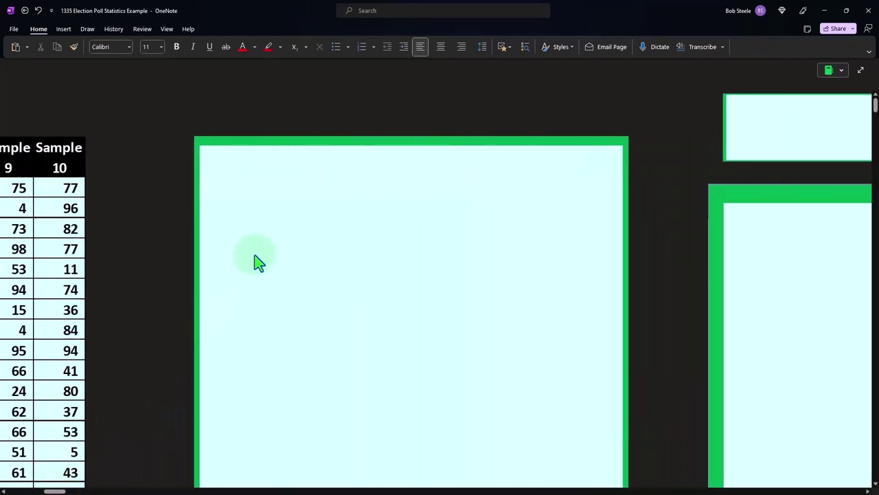
click(255, 253)
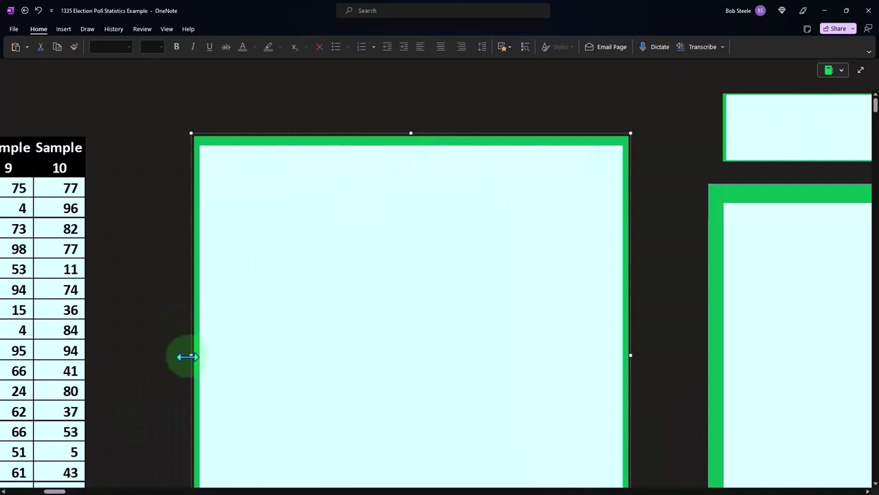
mouse_move(187, 355)
mouse_down()
mouse_move(448, 351)
mouse_move(427, 351)
mouse_up()
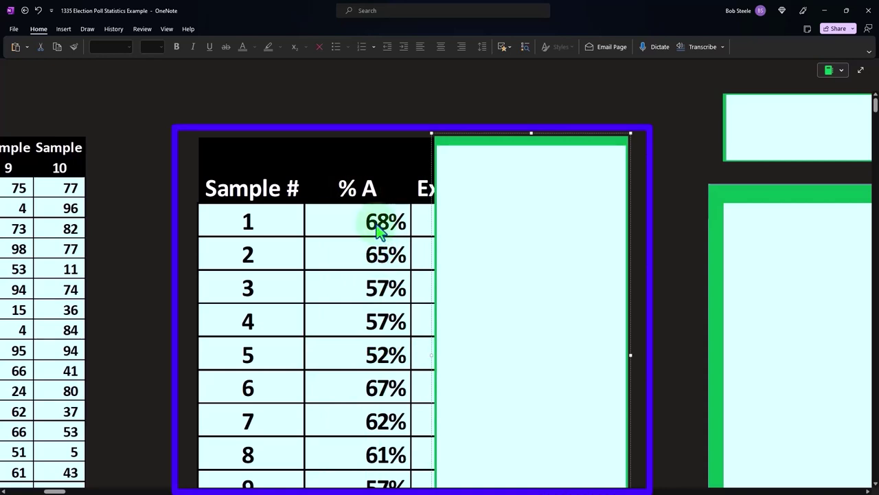
Shift the cover further to uncover the Expected column of 60% values beside each sample's % A
scroll(213, 235, down, 3)
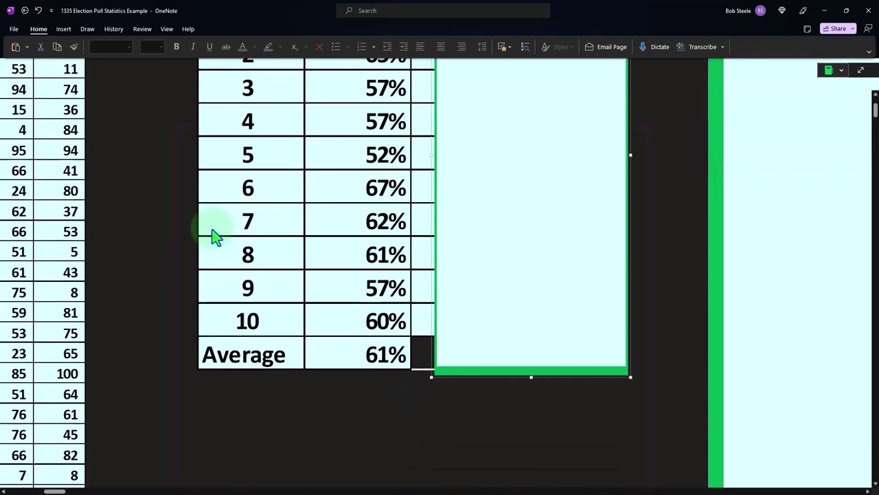
scroll(214, 237, down, 2)
scroll(217, 241, up, 1)
scroll(265, 235, up, 2)
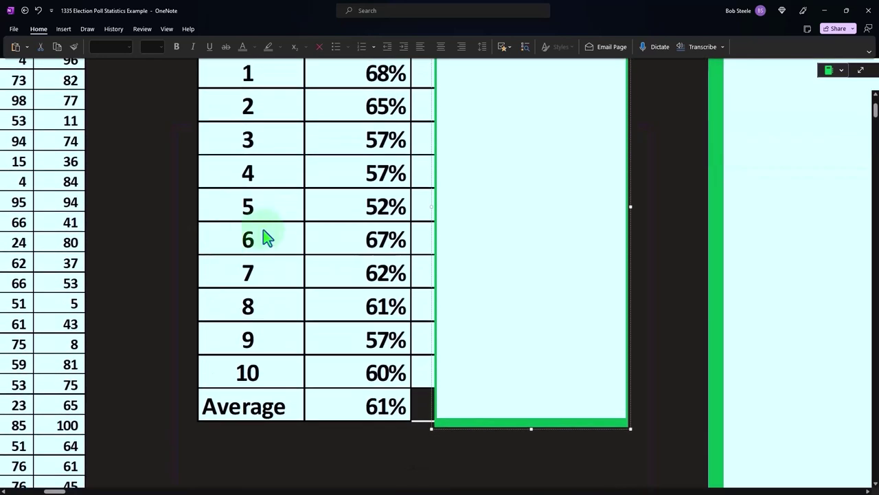
scroll(349, 229, up, 2)
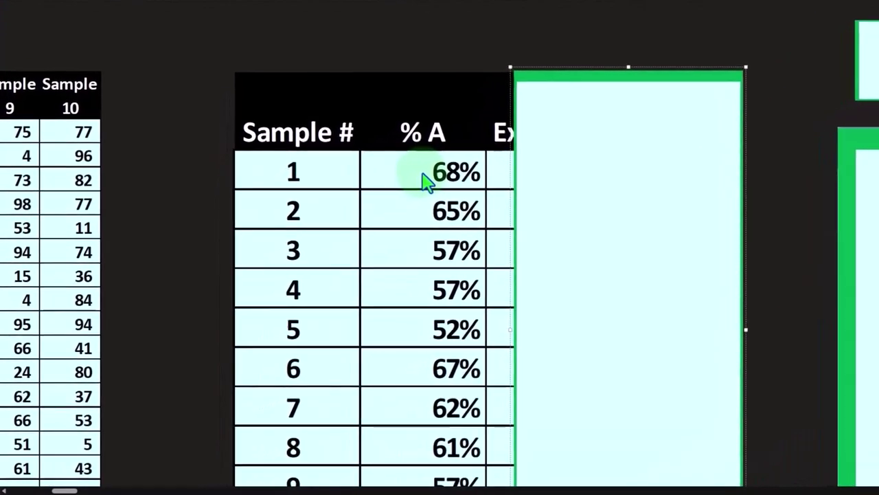
scroll(424, 180, down, 2)
scroll(439, 188, down, 2)
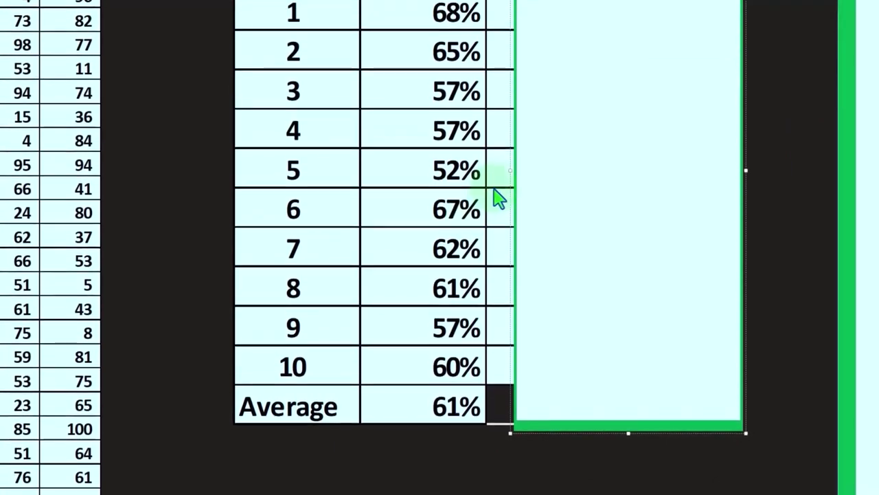
drag(502, 219, 618, 221)
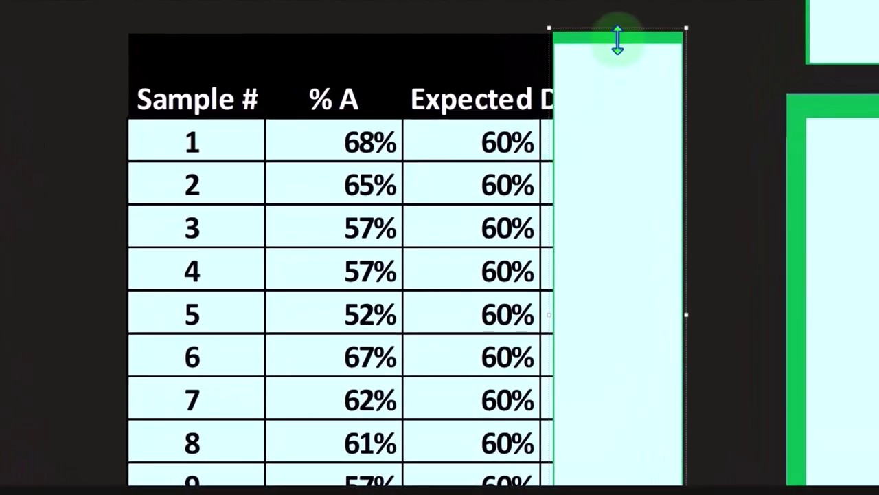
Trim and delete the cover shape so the Difference values 8%, 5%, -3%, -8% through 0% show
drag(615, 31, 633, 349)
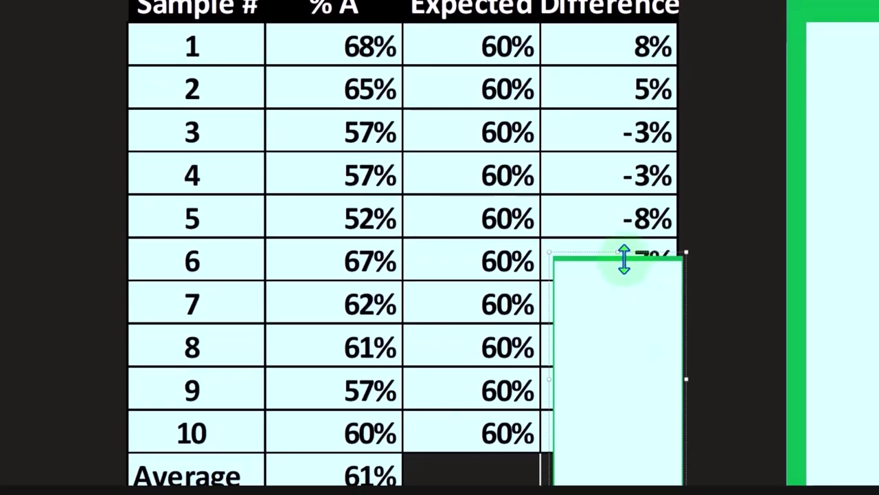
drag(623, 259, 623, 349)
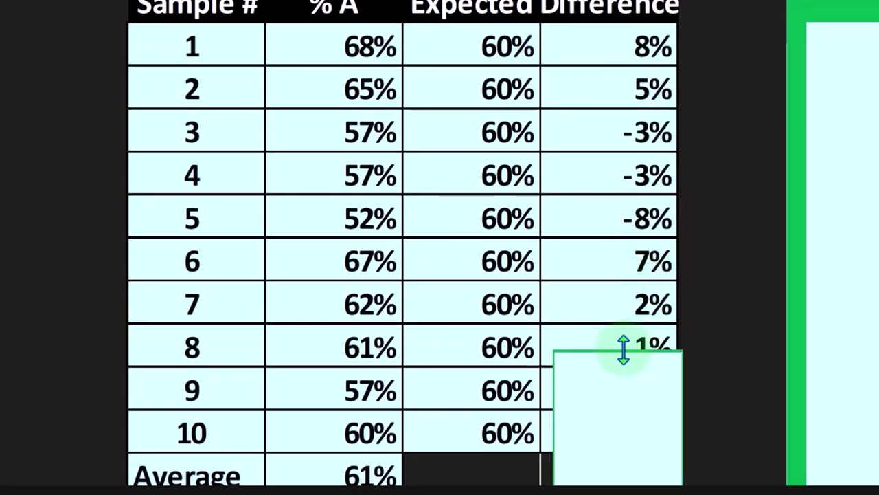
key(Delete)
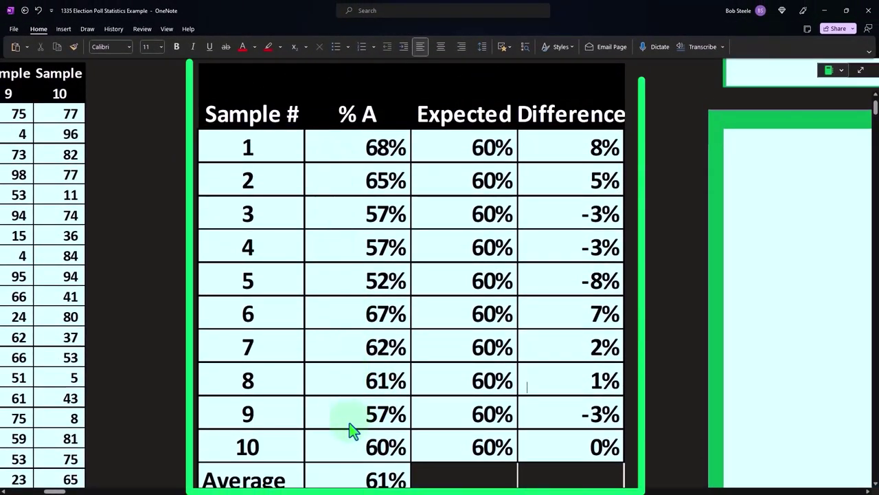
scroll(351, 430, down, 2)
scroll(352, 430, down, 1)
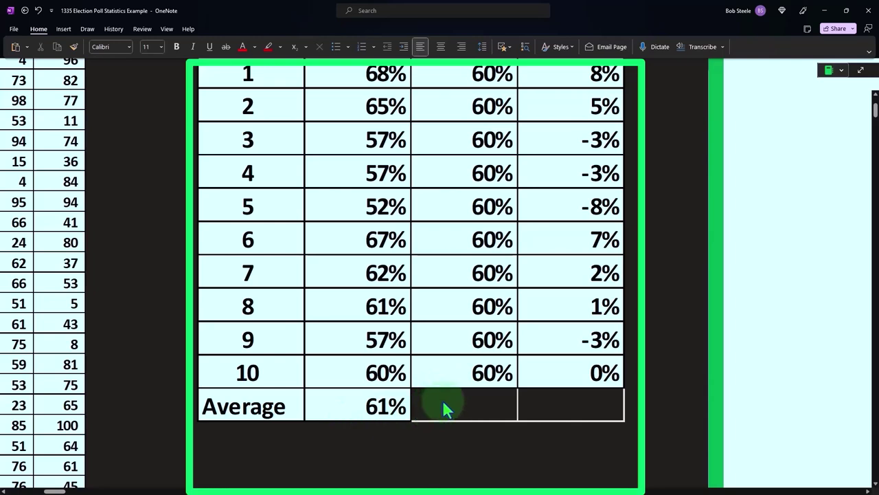
click(501, 418)
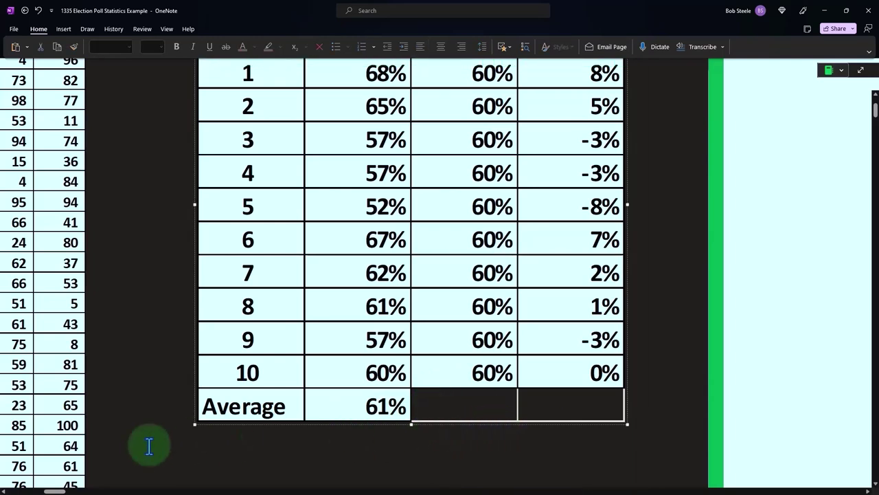
drag(55, 491, 66, 491)
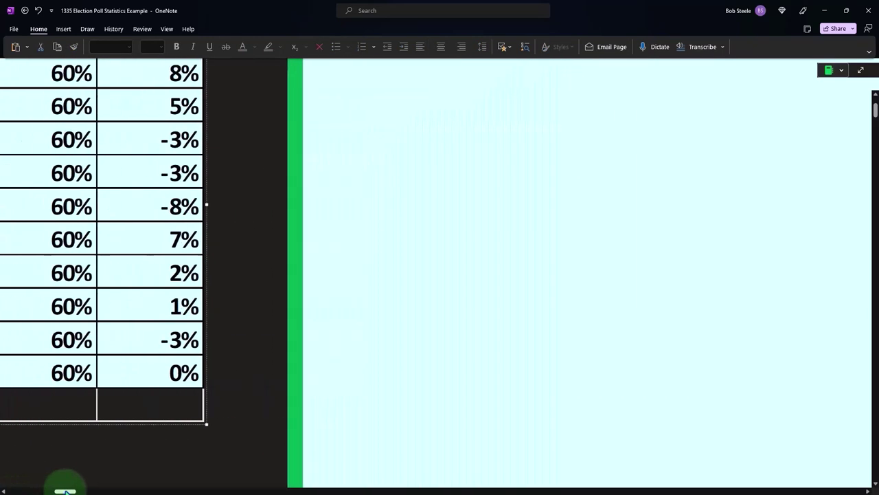
Remove the cyan box to reveal the =RANDBETWEEN(1,100) formula above the Sample 1–10 table
scroll(103, 404, up, 2)
click(258, 287)
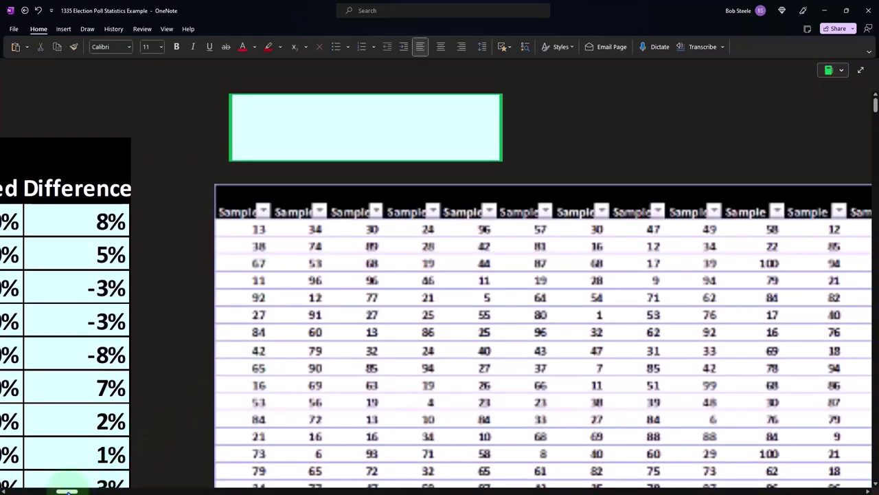
drag(66, 491, 76, 490)
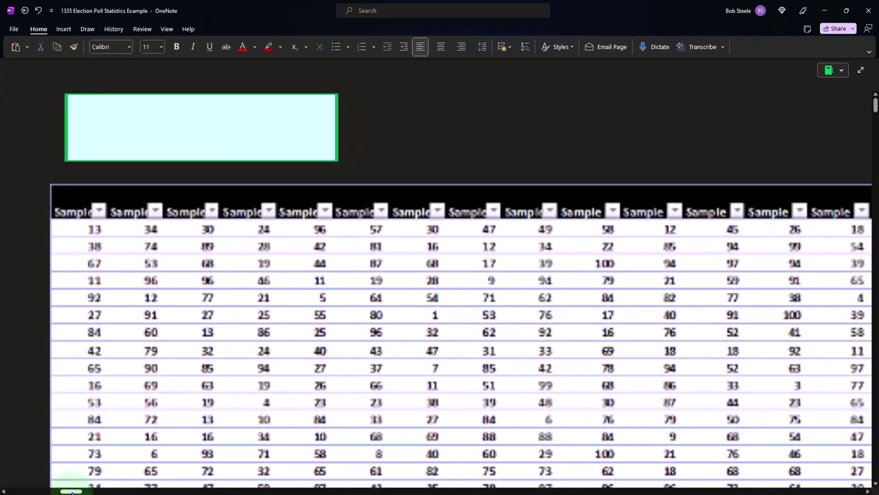
click(214, 134)
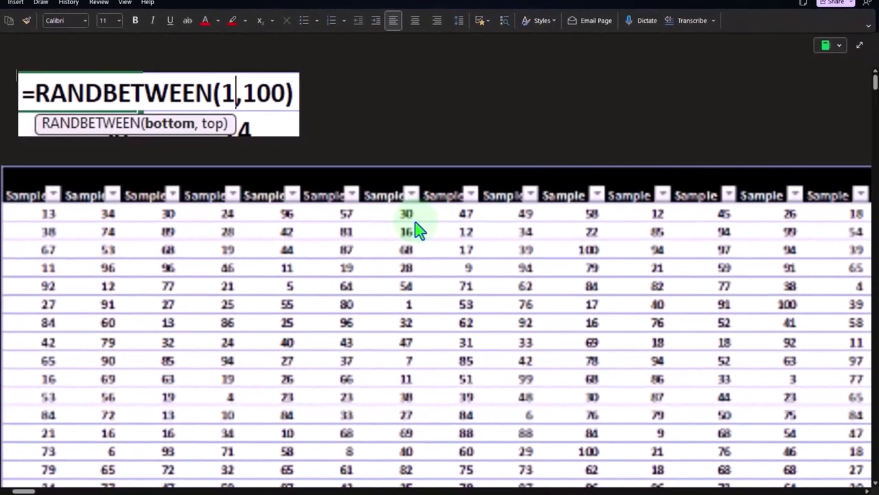
scroll(416, 230, down, 2)
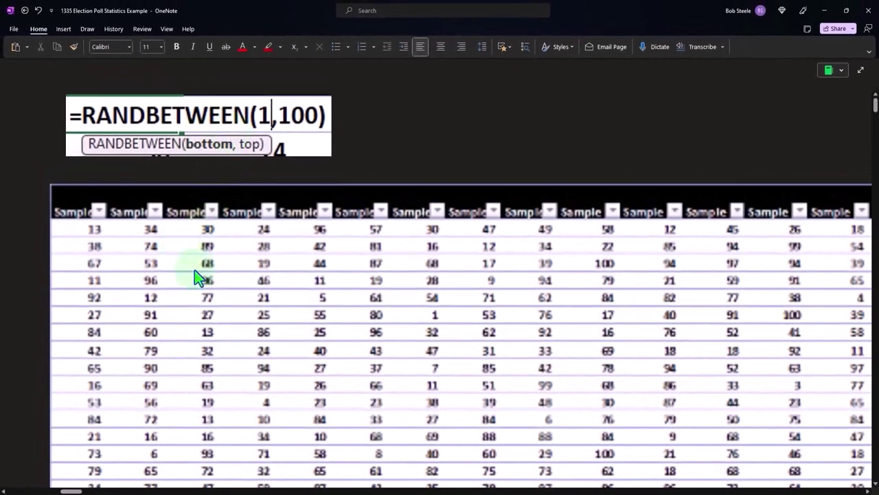
drag(77, 490, 783, 477)
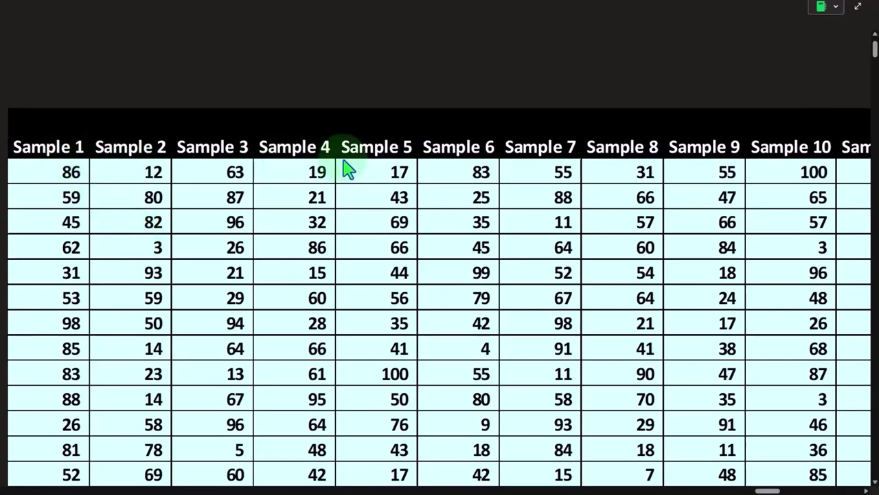
Scroll to the For A, Not A and Total rows (sample 1: 50, 30, 80) and open Calculator
scroll(341, 168, down, 3)
scroll(339, 175, down, 5)
scroll(339, 176, down, 5)
scroll(340, 180, down, 5)
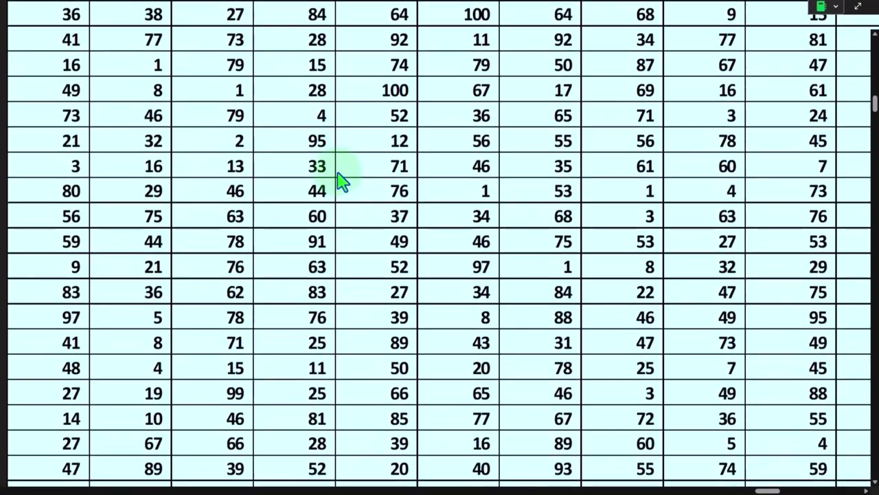
scroll(347, 184, down, 5)
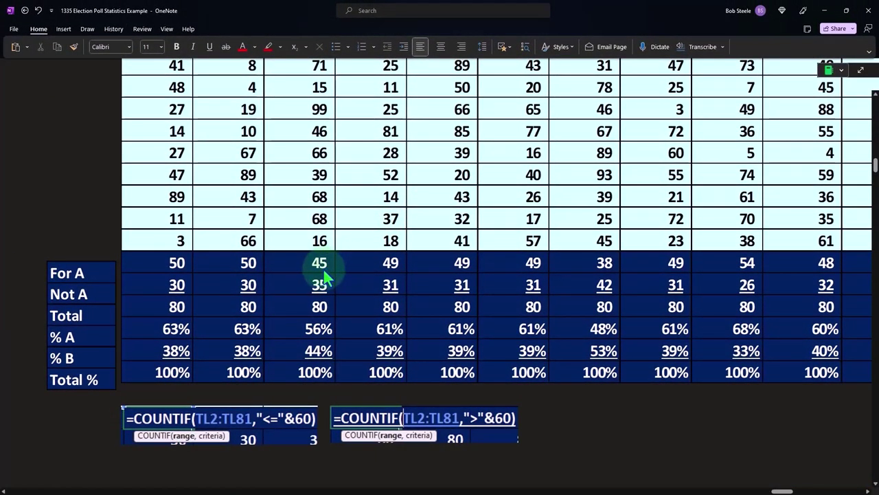
scroll(325, 278, up, 1)
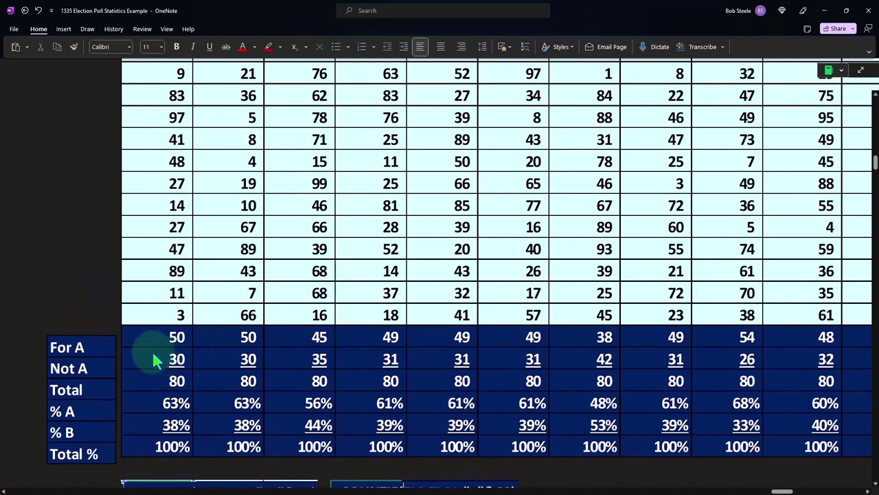
scroll(152, 354, down, 2)
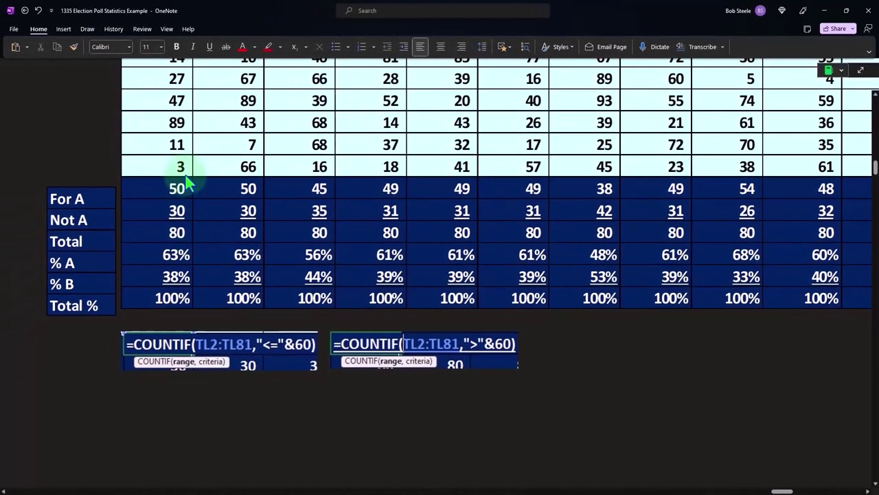
click(101, 151)
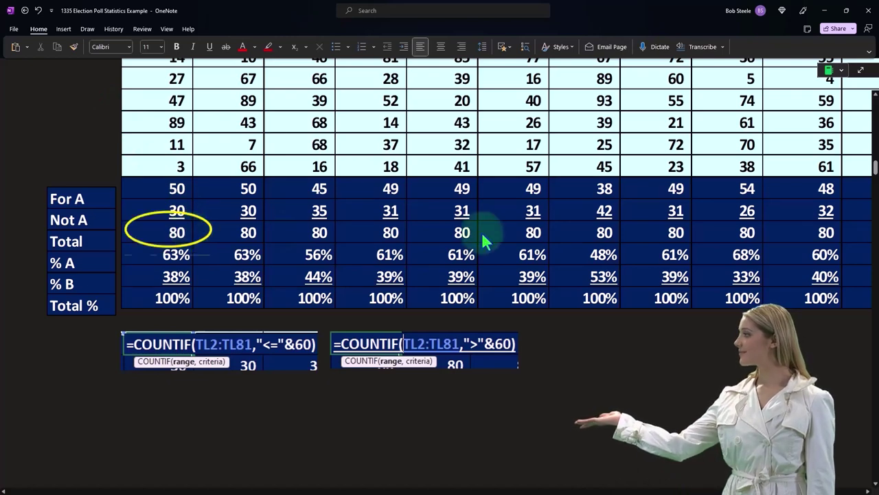
Compute 50/80 and 30/80 in Calculator to check sample 1's shares
drag(458, 165, 242, 165)
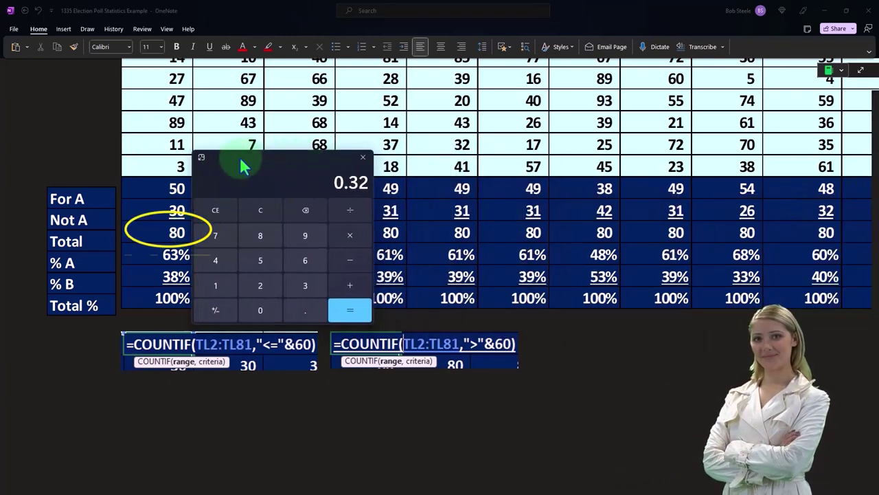
click(260, 209)
text(50)
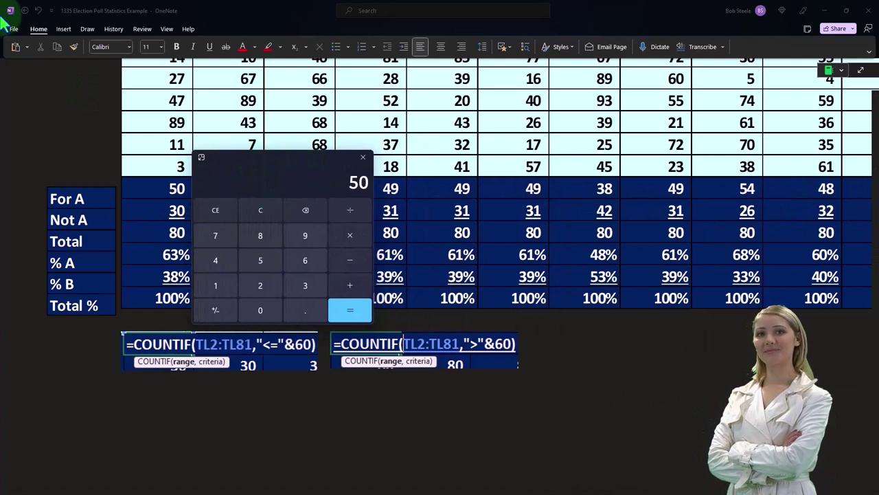
text(/80)
key(Return)
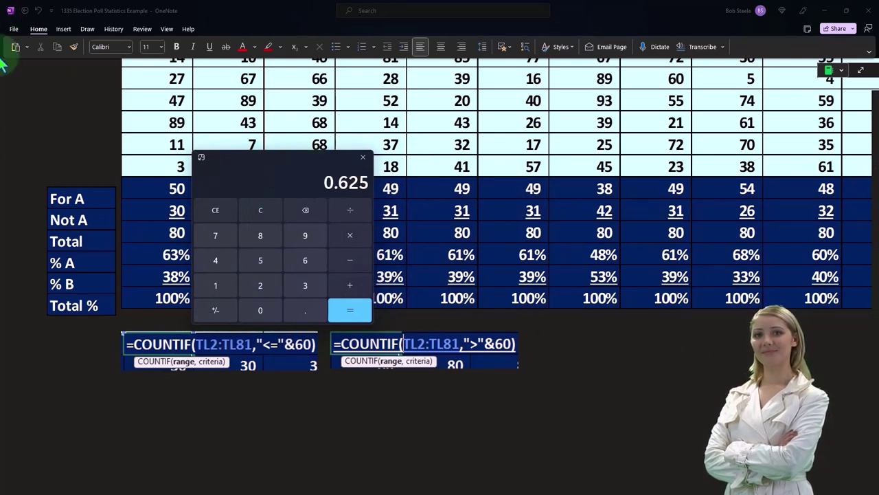
click(272, 211)
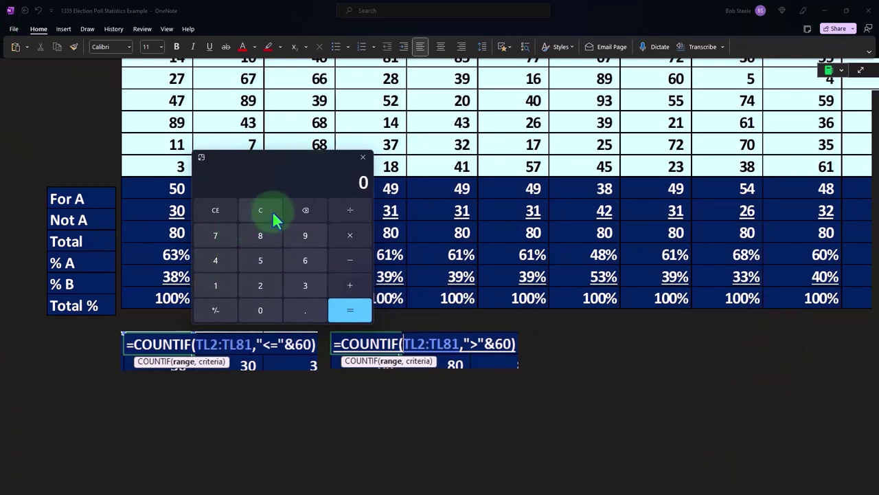
text(30/80)
key(Return)
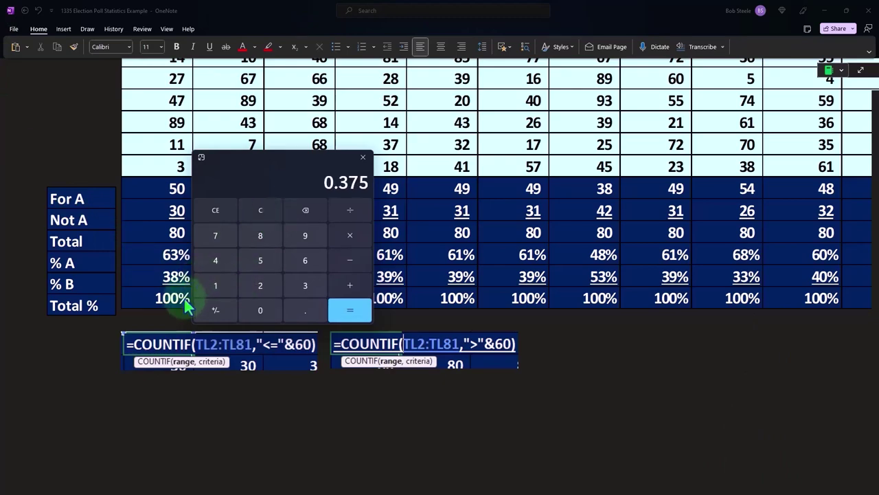
Move Calculator aside to uncover the % B row and return to the OneNote page
drag(254, 162, 217, 278)
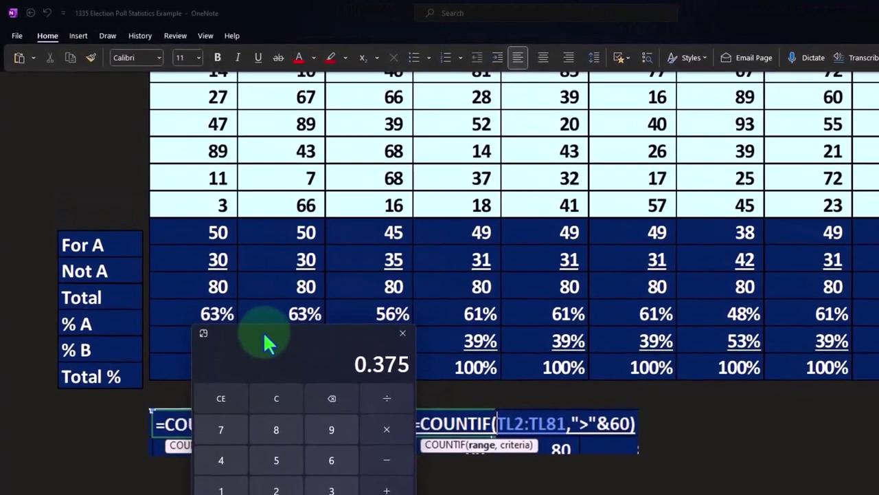
drag(265, 337, 878, 347)
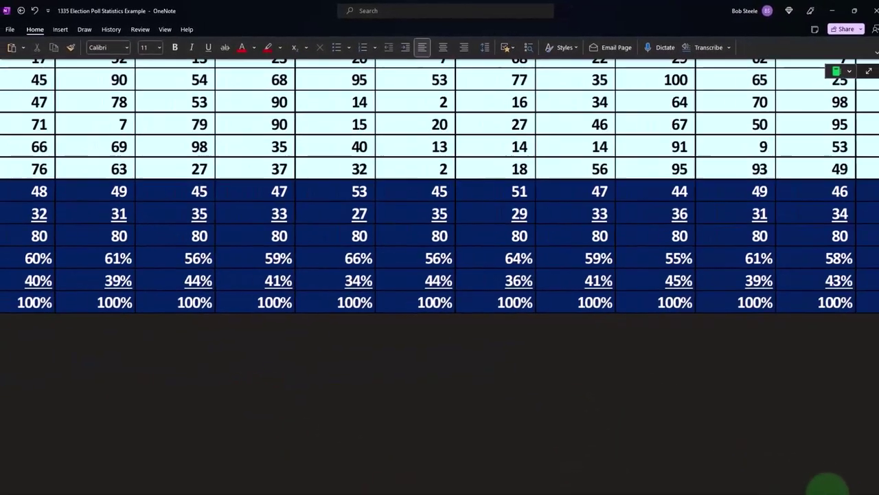
click(852, 489)
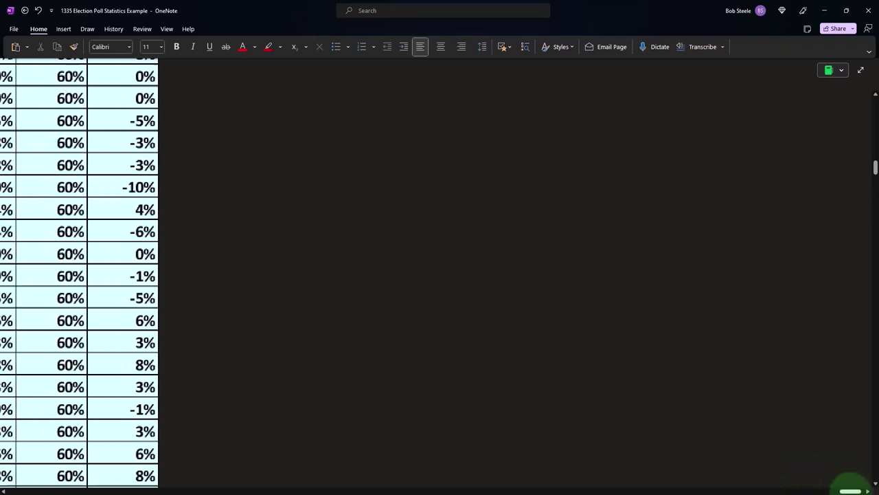
Scroll back up and select the % A, Expected and Difference table
drag(853, 490, 839, 490)
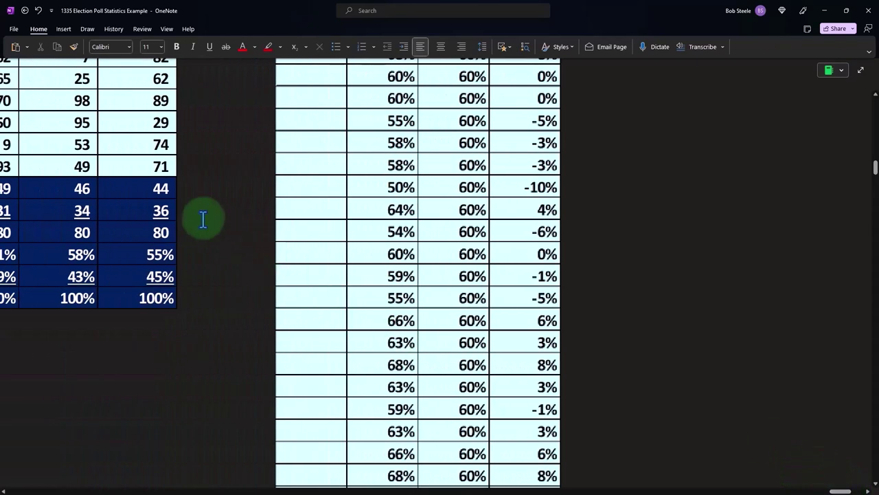
scroll(277, 249, up, 3)
scroll(277, 249, up, 5)
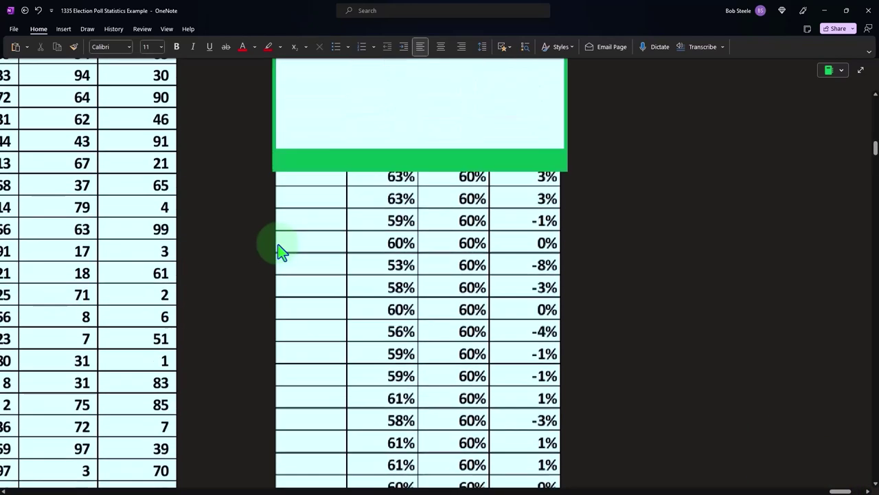
scroll(280, 251, up, 5)
scroll(279, 250, up, 5)
scroll(279, 249, up, 1)
scroll(243, 243, down, 2)
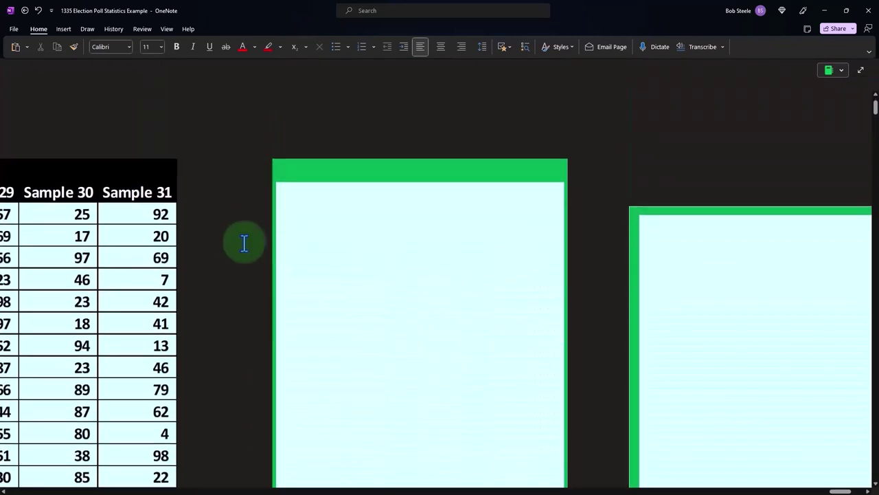
scroll(261, 378, down, 2)
click(61, 457)
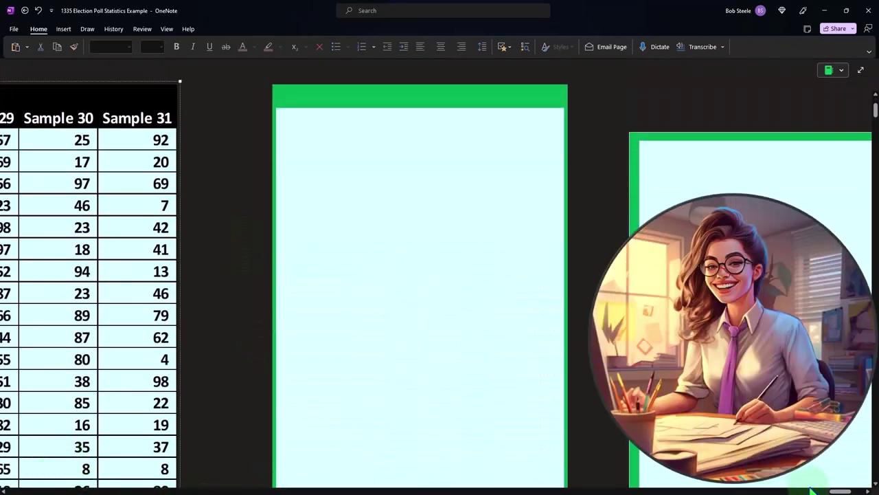
drag(840, 491, 843, 492)
click(392, 248)
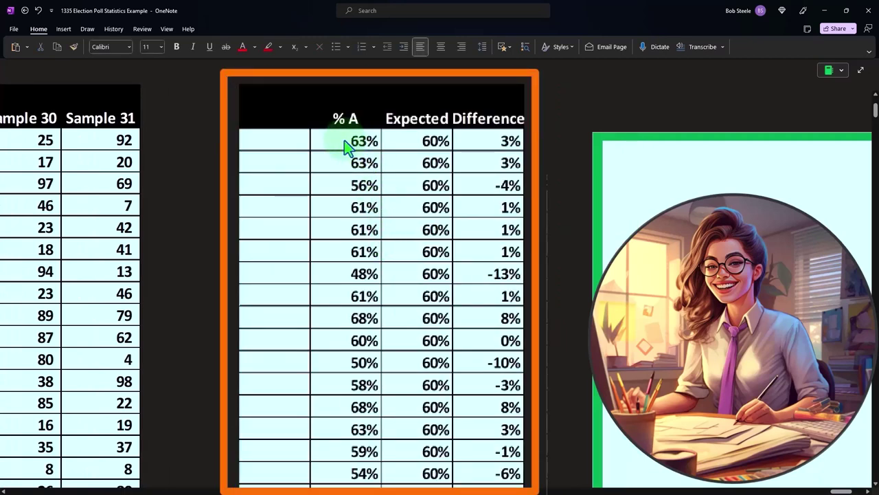
Scroll down to the table's Average row showing 60.09% for % A
scroll(344, 146, down, 3)
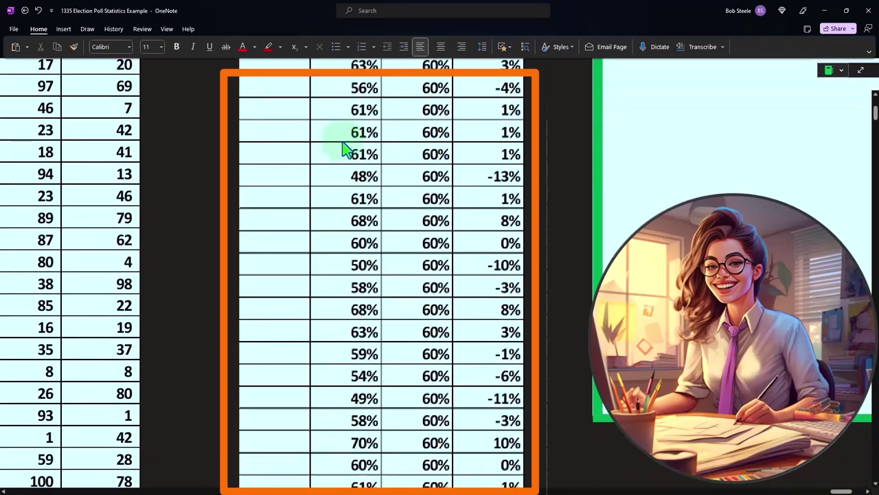
scroll(343, 146, down, 3)
scroll(343, 146, down, 5)
scroll(344, 146, down, 7)
scroll(343, 146, down, 3)
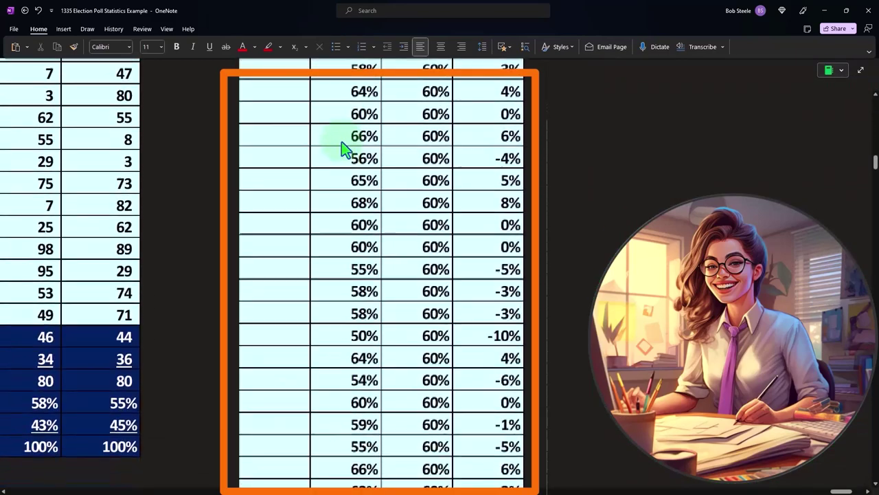
scroll(343, 147, down, 3)
scroll(343, 146, down, 3)
scroll(344, 146, down, 3)
scroll(344, 146, down, 3)
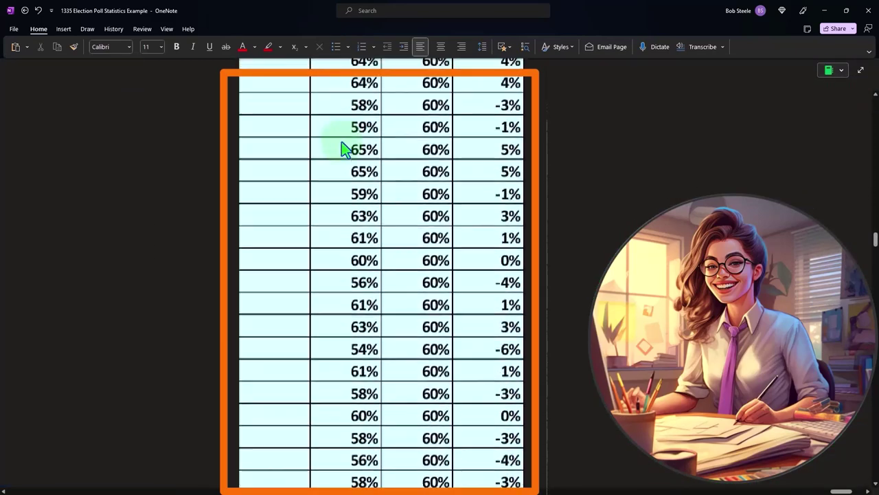
scroll(344, 146, down, 3)
scroll(344, 146, down, 3)
scroll(343, 147, down, 3)
scroll(343, 146, down, 3)
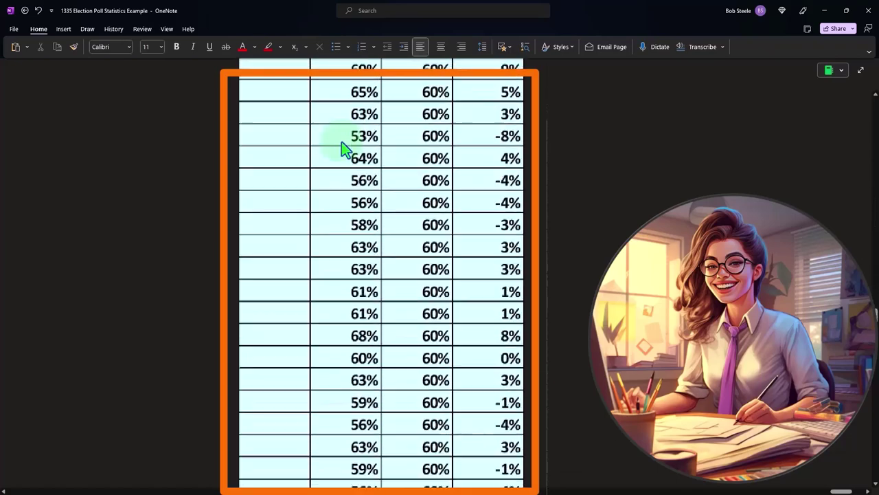
scroll(343, 146, down, 3)
scroll(344, 146, down, 3)
scroll(344, 147, down, 3)
scroll(352, 168, down, 3)
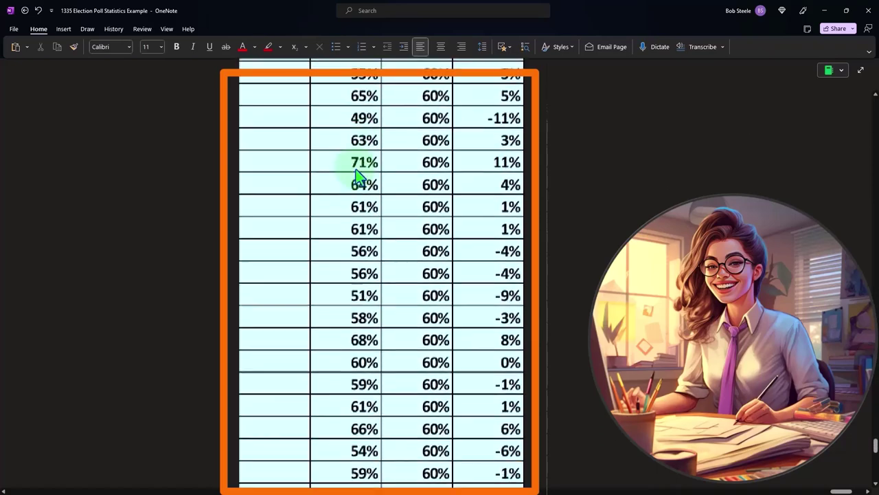
scroll(356, 172, down, 3)
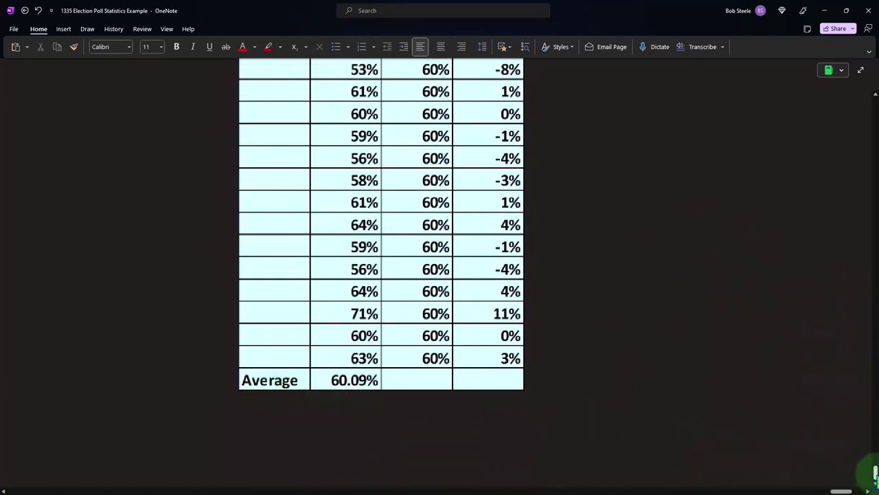
Scroll back to the page top, bringing the % A histogram beside the results table
drag(875, 472, 849, 69)
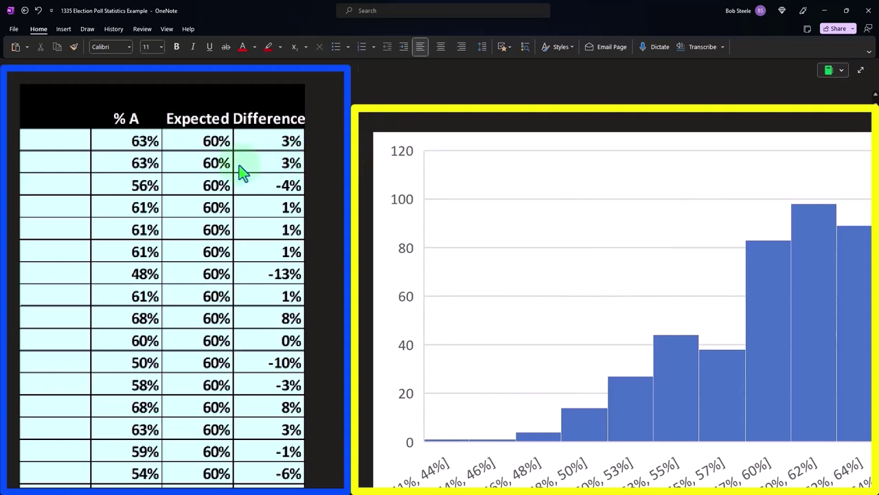
Select the histogram and show all its bins from [41%, 44%] to (73%, 76%]
click(291, 470)
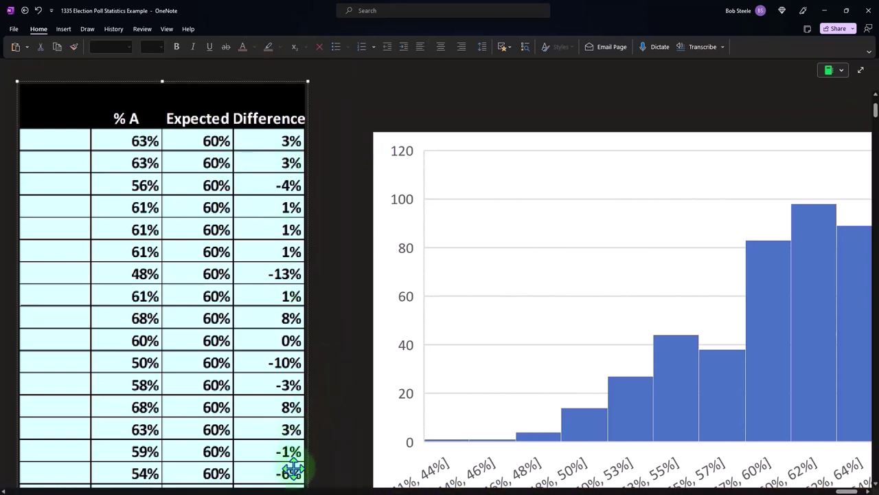
click(364, 428)
click(657, 389)
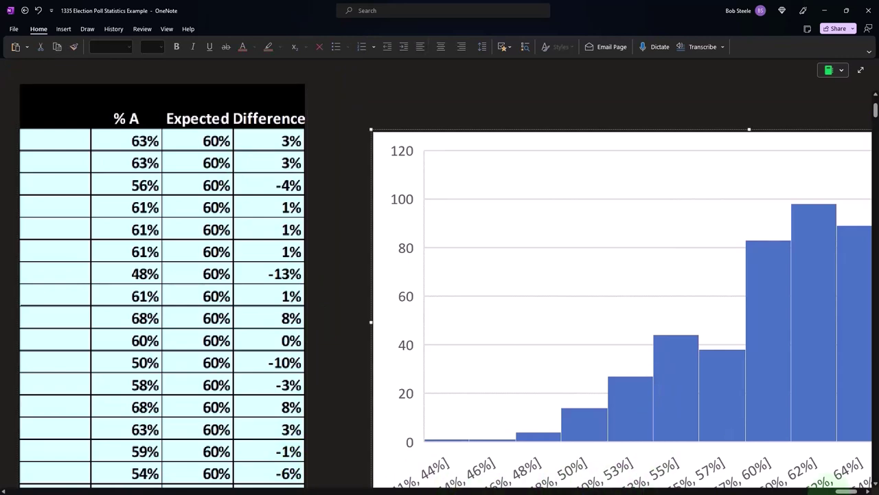
scroll(848, 489, right, 5)
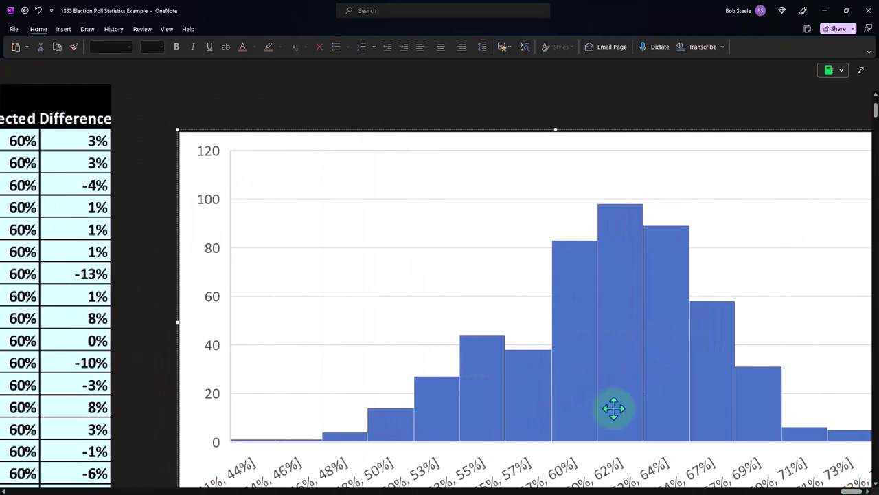
scroll(614, 409, down, 2)
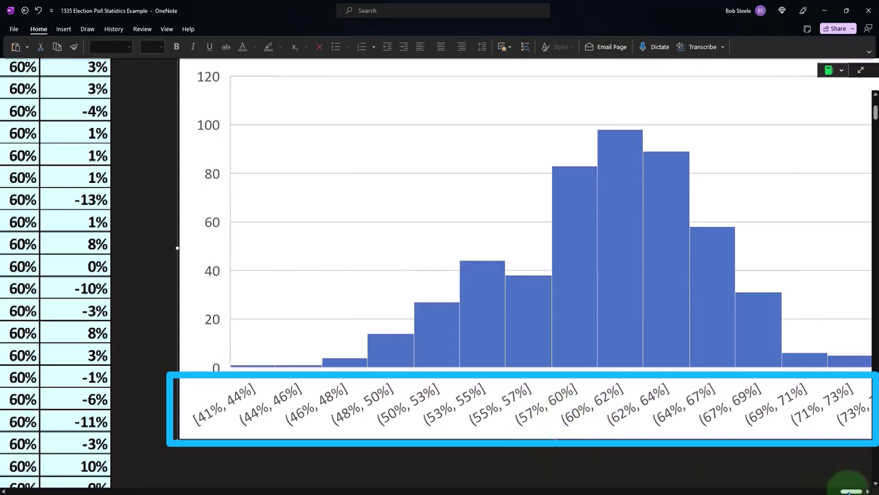
scroll(850, 490, right, 2)
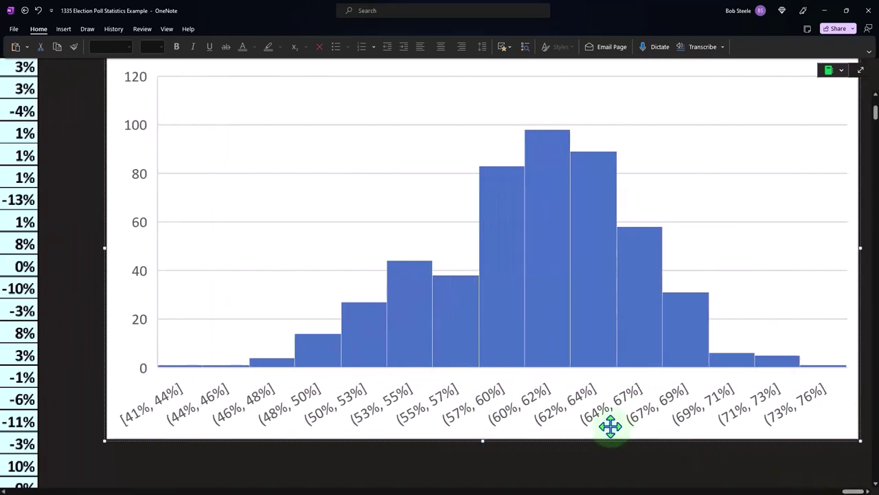